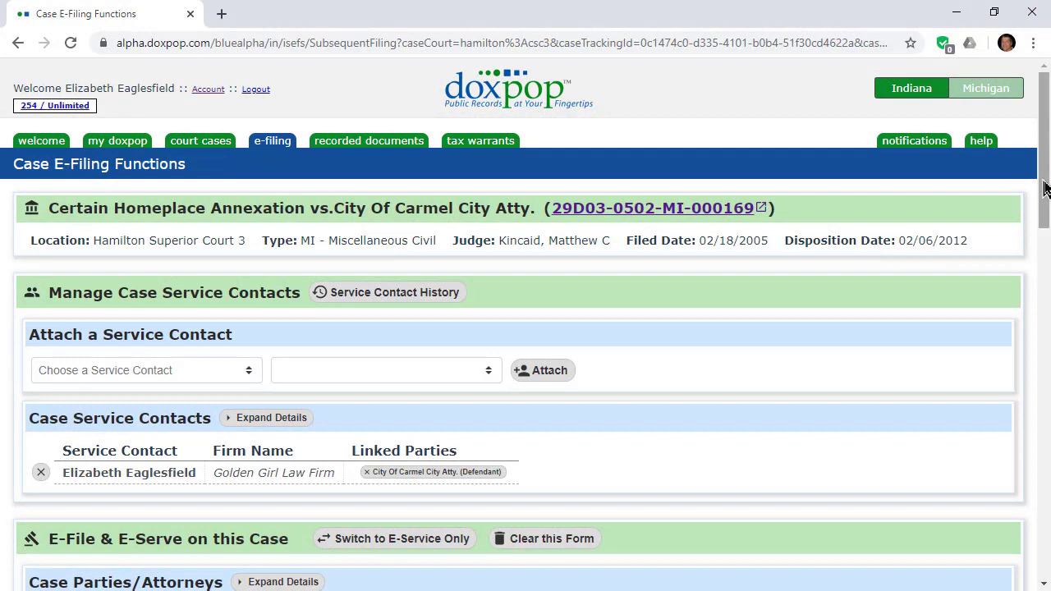
- Expand all party details in the Case Parties/Attorneys section, and collapse them again
{"action": "left_click_drag", "start_coordinate": [1043, 188], "coordinate": [1043, 379]}
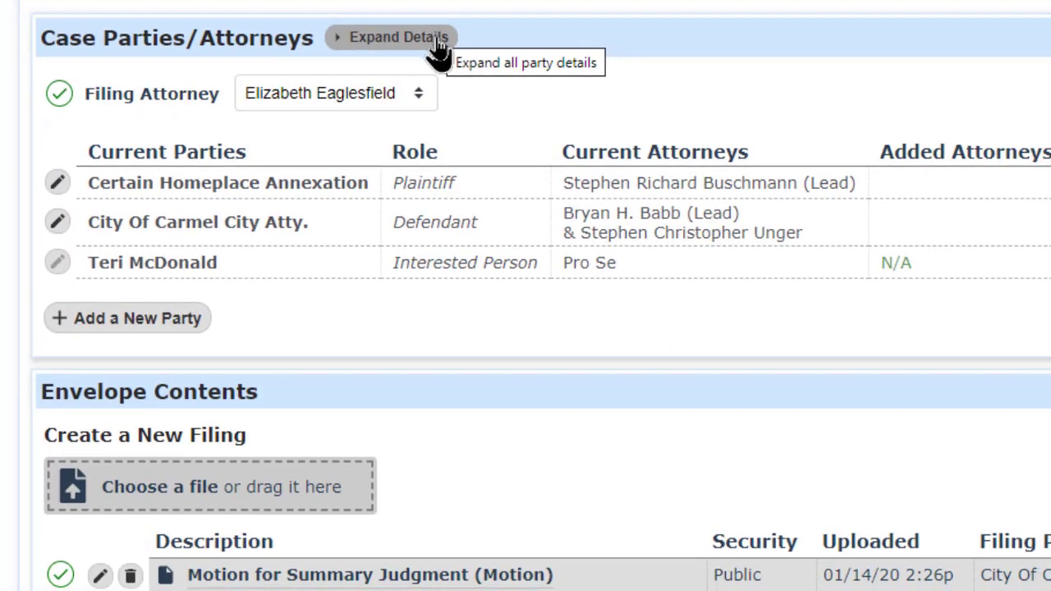
{"action": "left_click", "coordinate": [437, 41]}
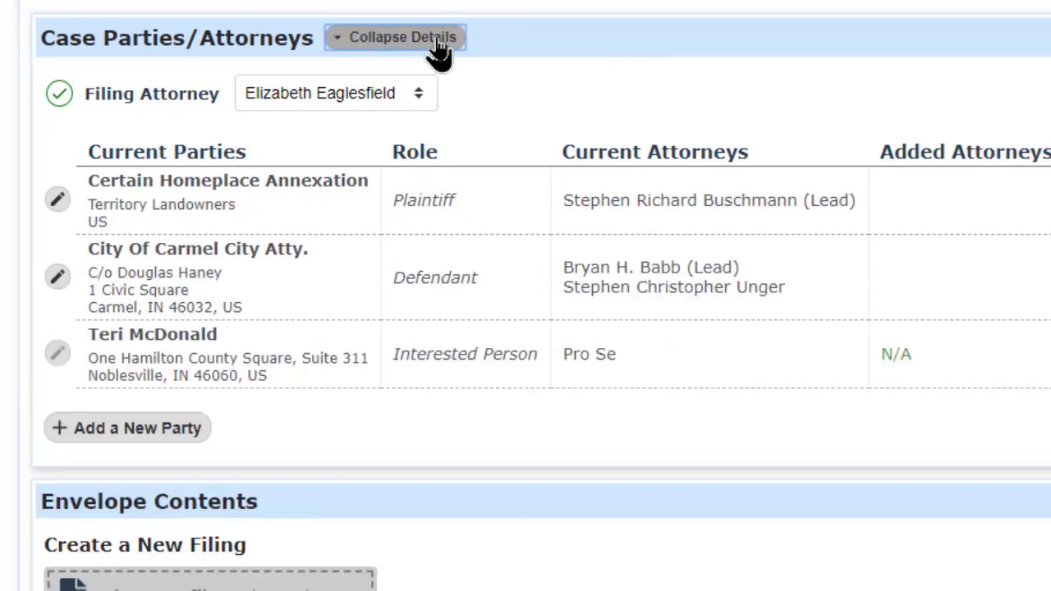
{"action": "left_click", "coordinate": [439, 41]}
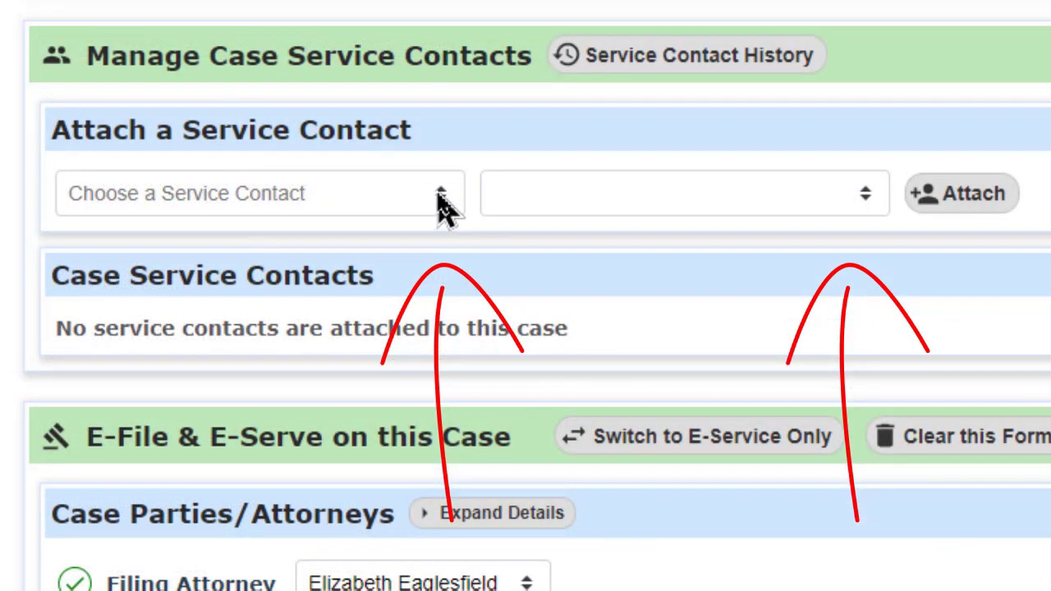
- Attach the filing attorney as a service contact on the case, linked to City Of Carmel City Atty. (Defendant)
{"action": "left_click", "coordinate": [446, 206]}
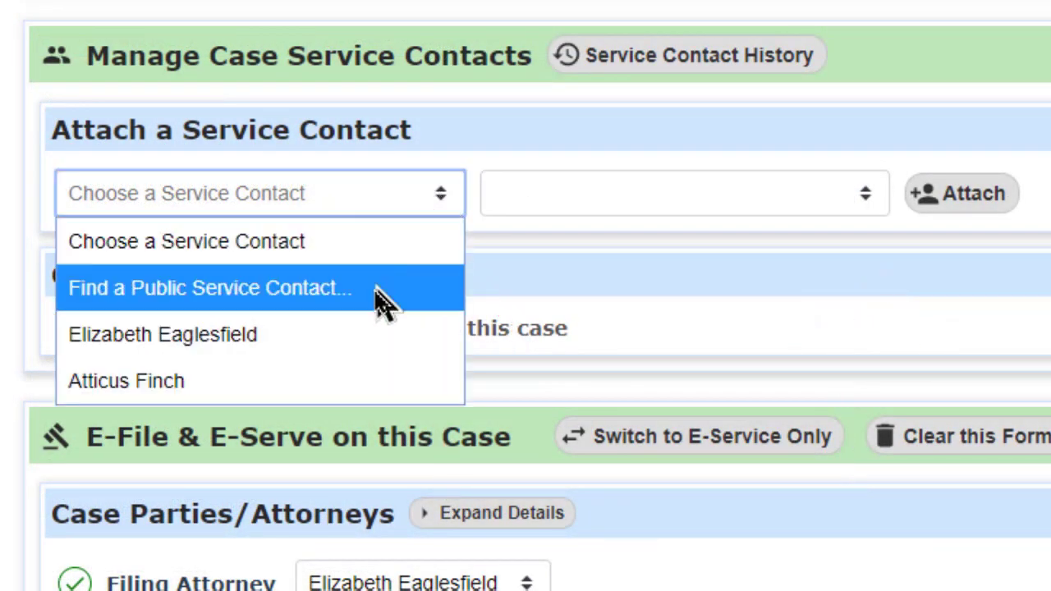
{"action": "left_click", "coordinate": [361, 341]}
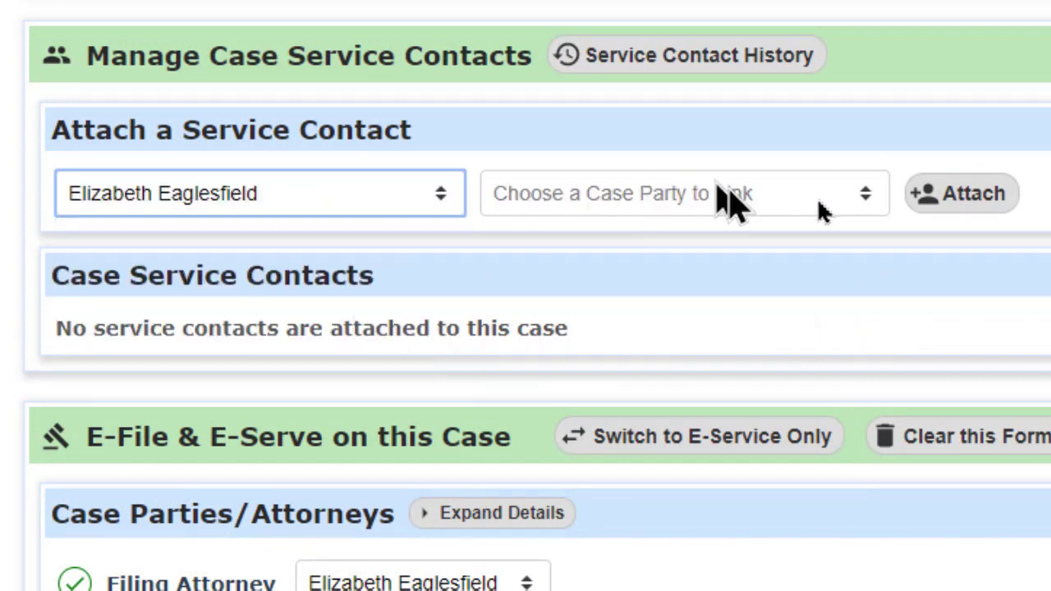
{"action": "left_click", "coordinate": [872, 204]}
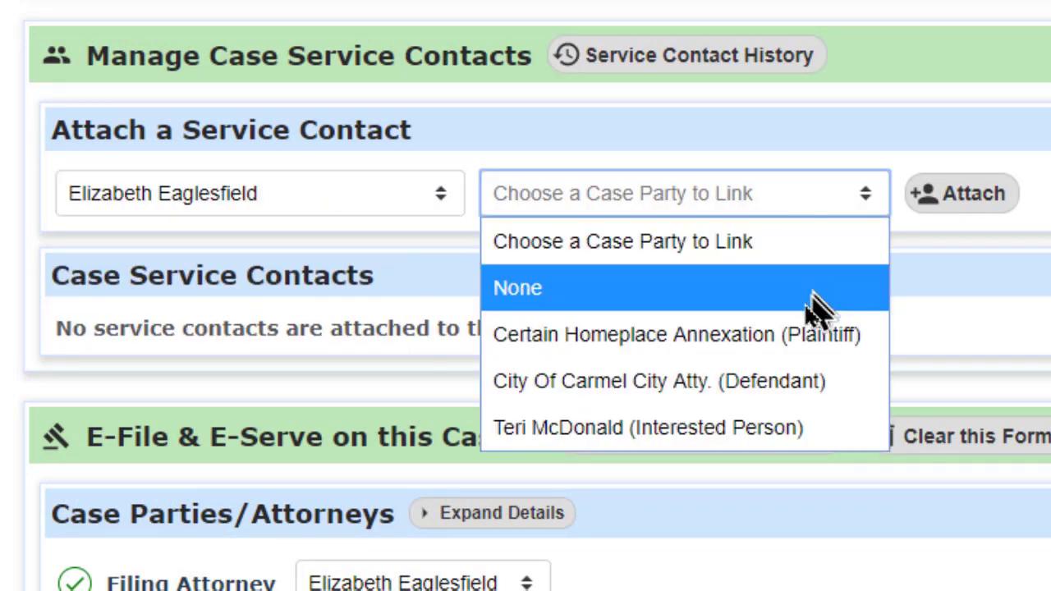
{"action": "left_click", "coordinate": [806, 382]}
{"action": "left_click", "coordinate": [959, 201]}
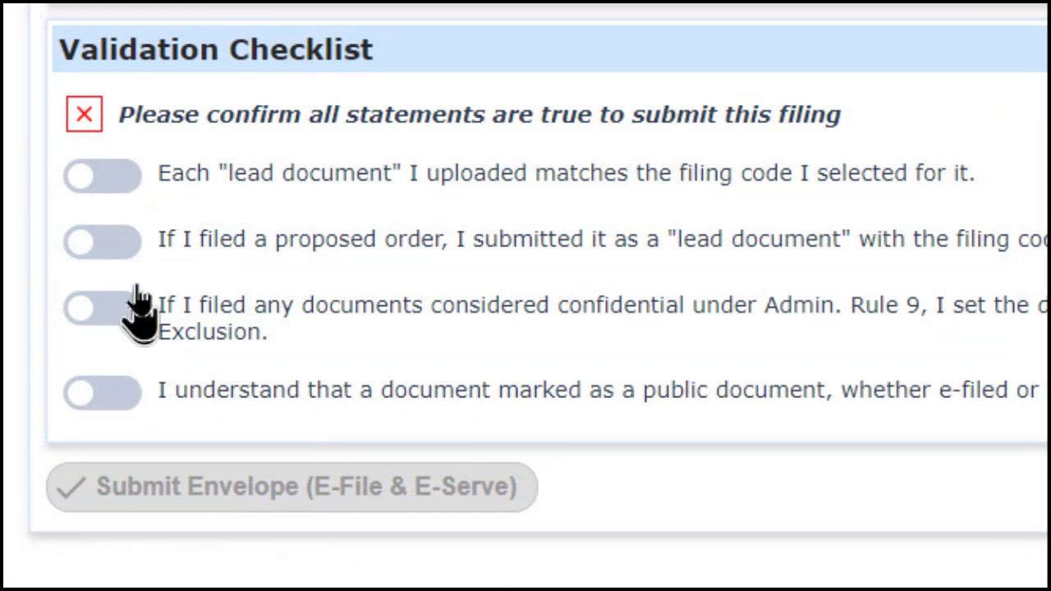
- Confirm all four statements in the Validation Checklist
{"action": "left_click", "coordinate": [105, 179]}
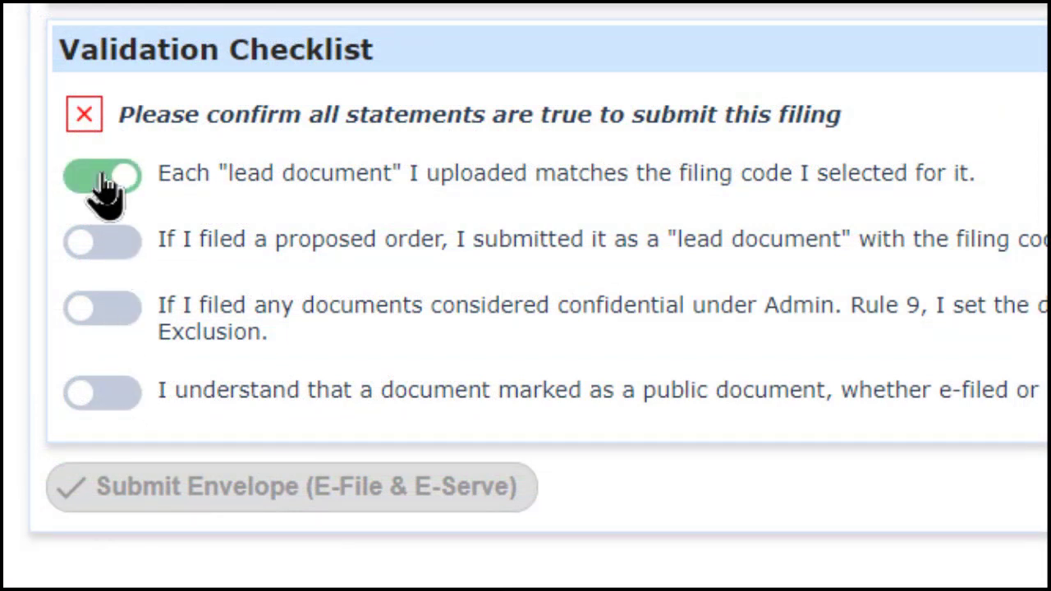
{"action": "left_click", "coordinate": [105, 243]}
{"action": "left_click", "coordinate": [122, 310]}
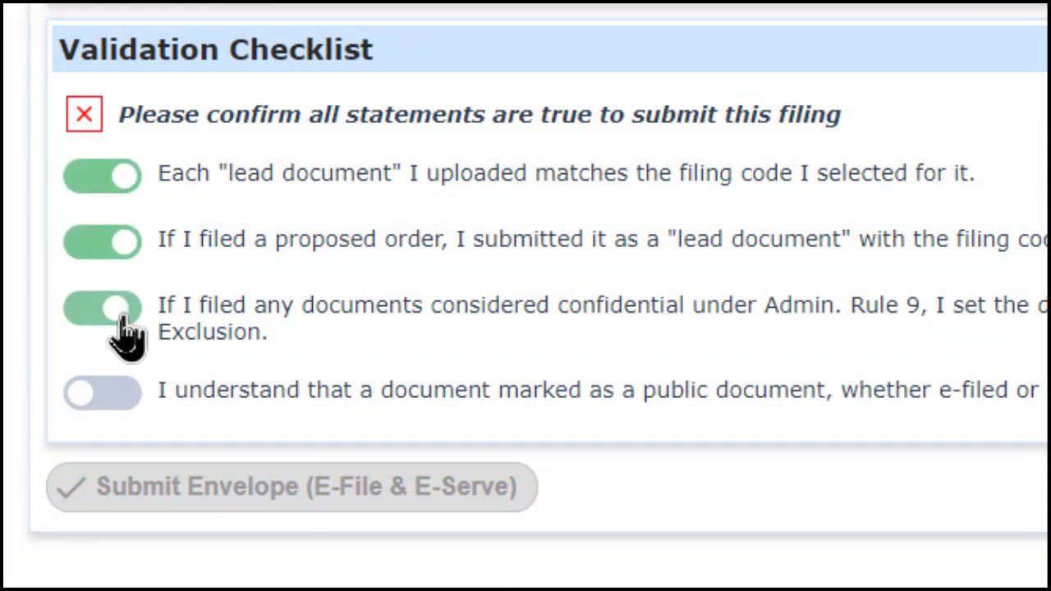
{"action": "left_click", "coordinate": [127, 394]}
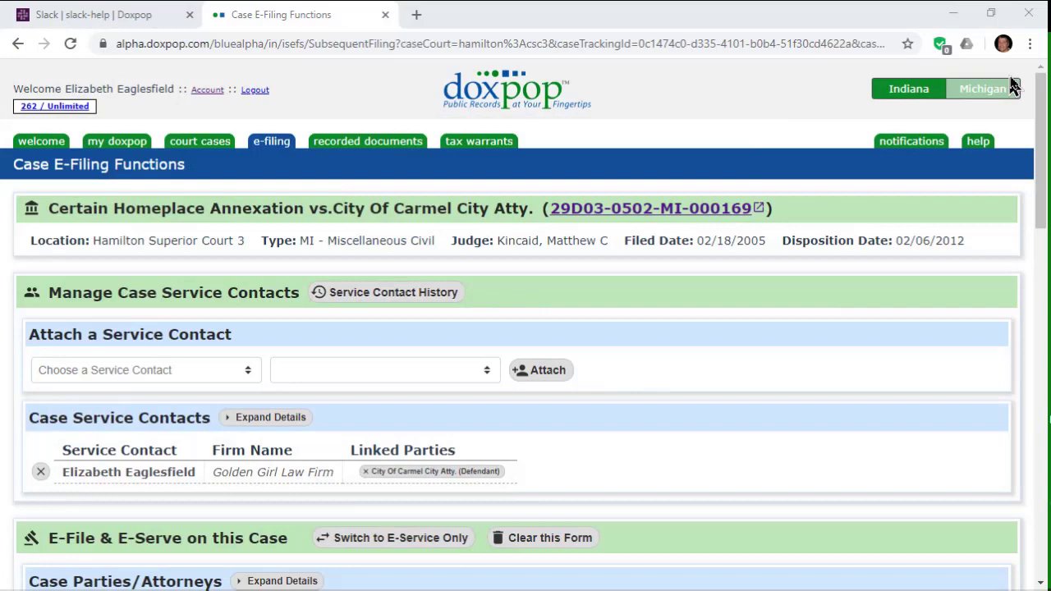
- Switch the filing form to e-service only, and return it to E-File & E-Serve
{"action": "left_click", "coordinate": [1041, 90]}
{"action": "left_click_drag", "start_coordinate": [1040, 91], "coordinate": [1045, 151]}
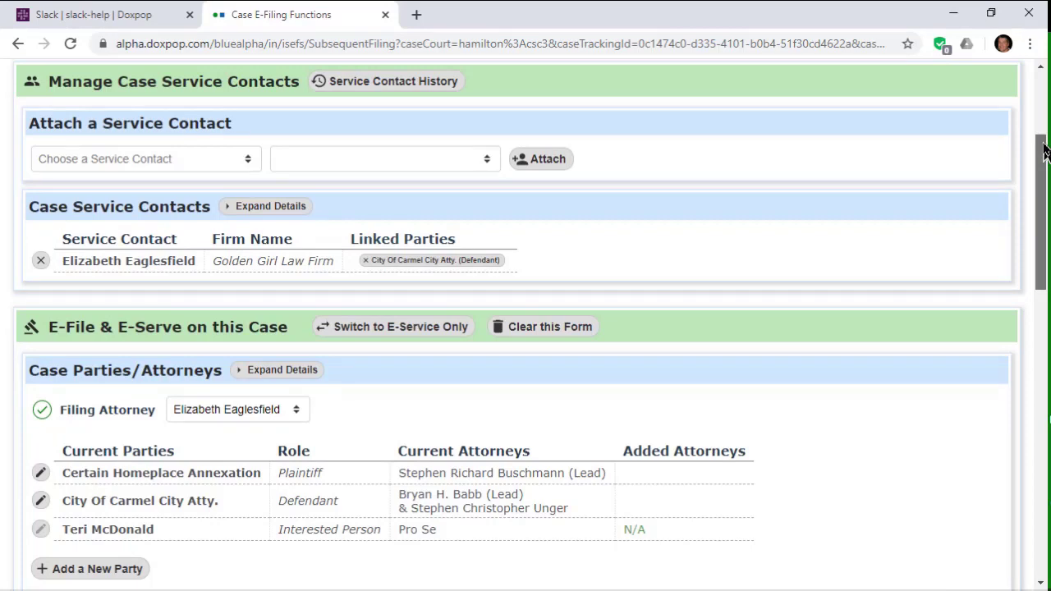
{"action": "left_click_drag", "start_coordinate": [1045, 151], "coordinate": [1045, 151]}
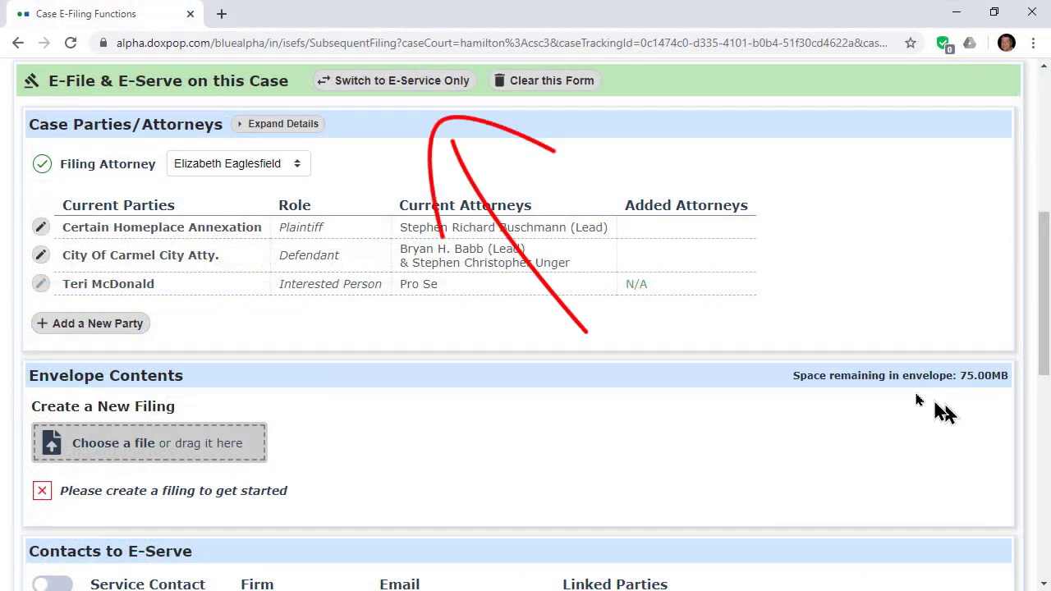
{"action": "left_click", "coordinate": [403, 80]}
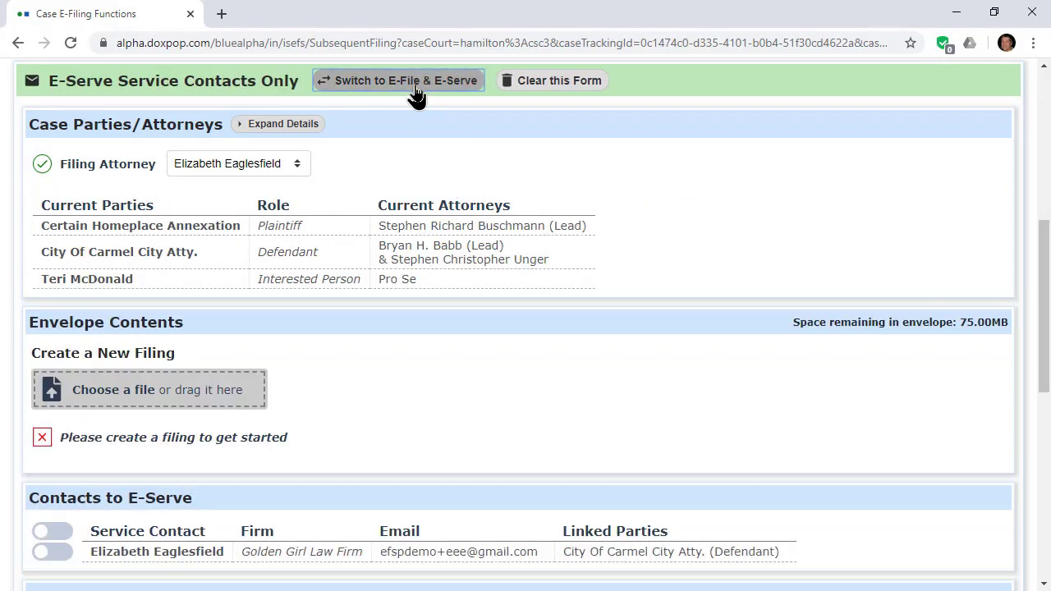
{"action": "left_click", "coordinate": [416, 83]}
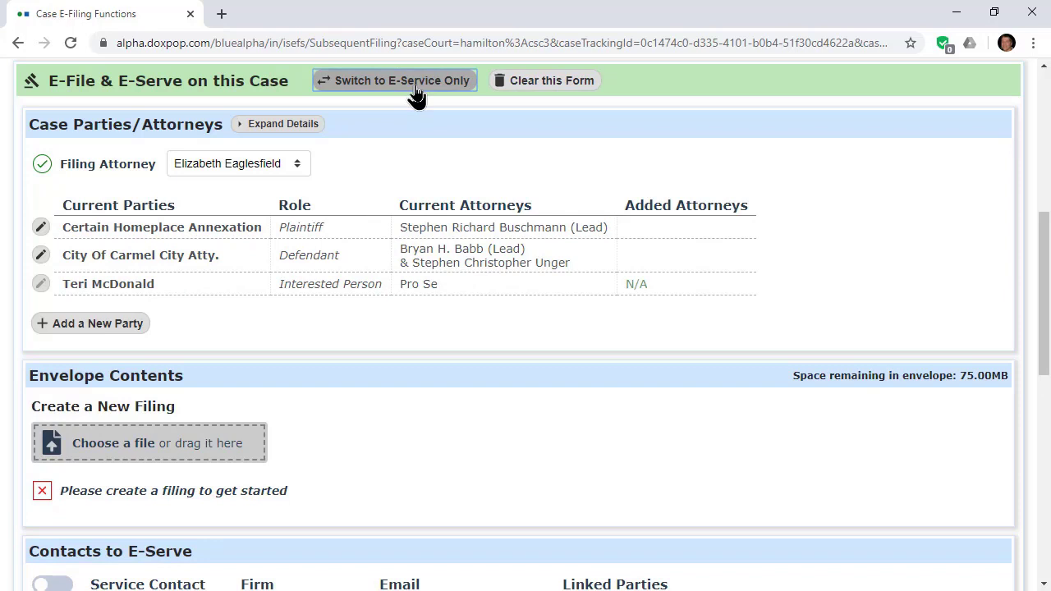
- Start a new filing from Appearance_for_City_of_Carmel.pdf with filing type Appearance and description "Appearance of Attorney in Civil Case"
{"action": "left_click", "coordinate": [115, 448]}
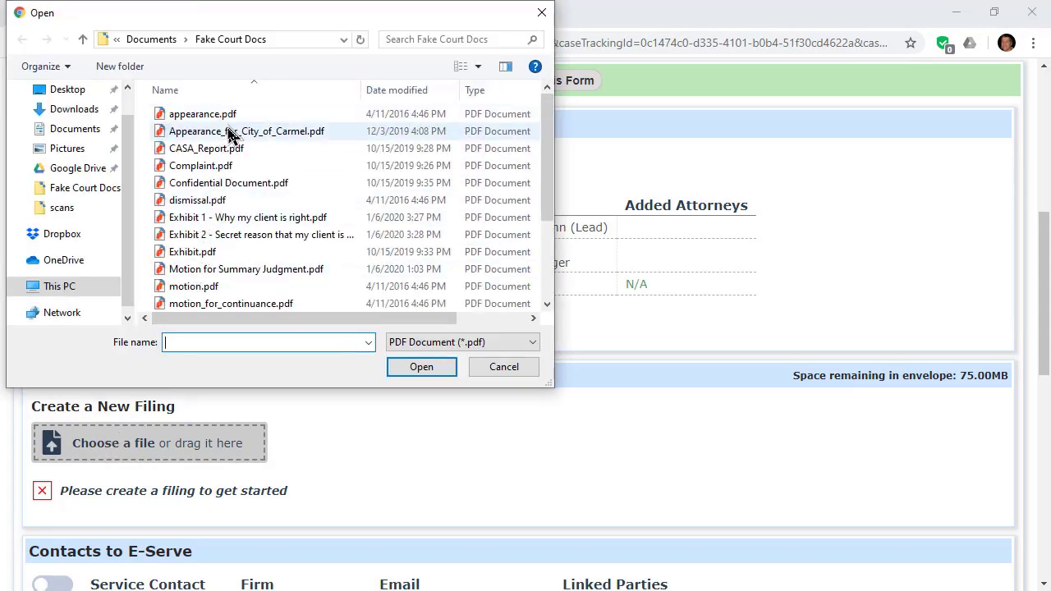
{"action": "double_click", "coordinate": [228, 133]}
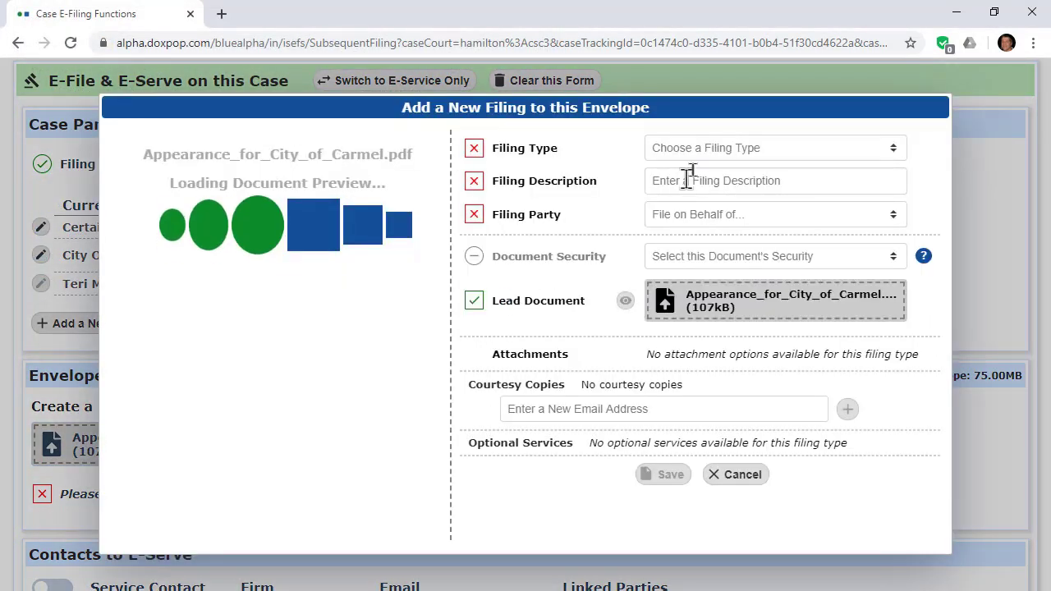
{"action": "left_click", "coordinate": [702, 136]}
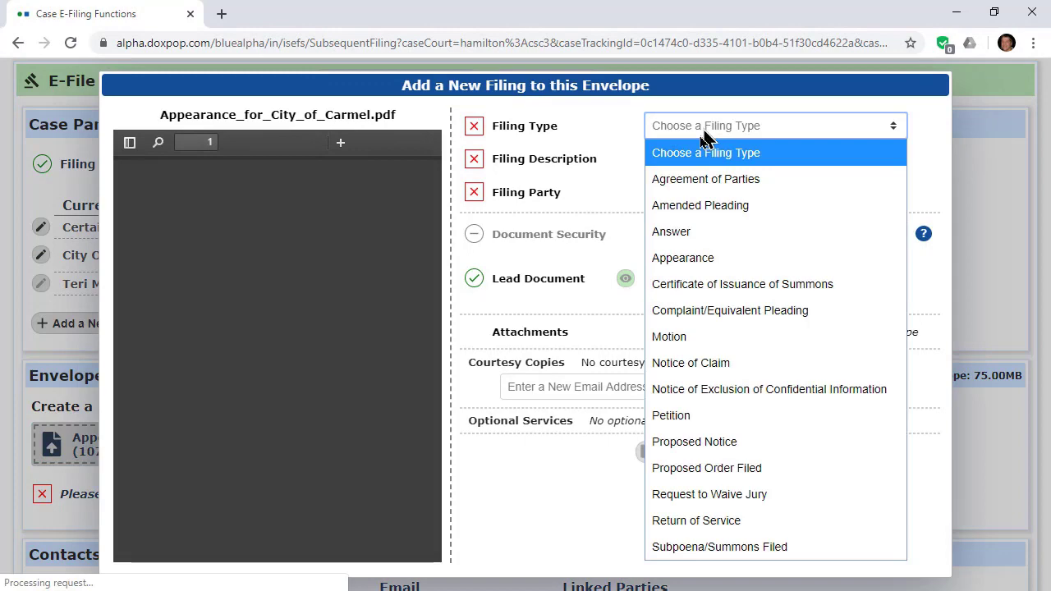
{"action": "left_click", "coordinate": [673, 259]}
{"action": "left_click", "coordinate": [685, 153]}
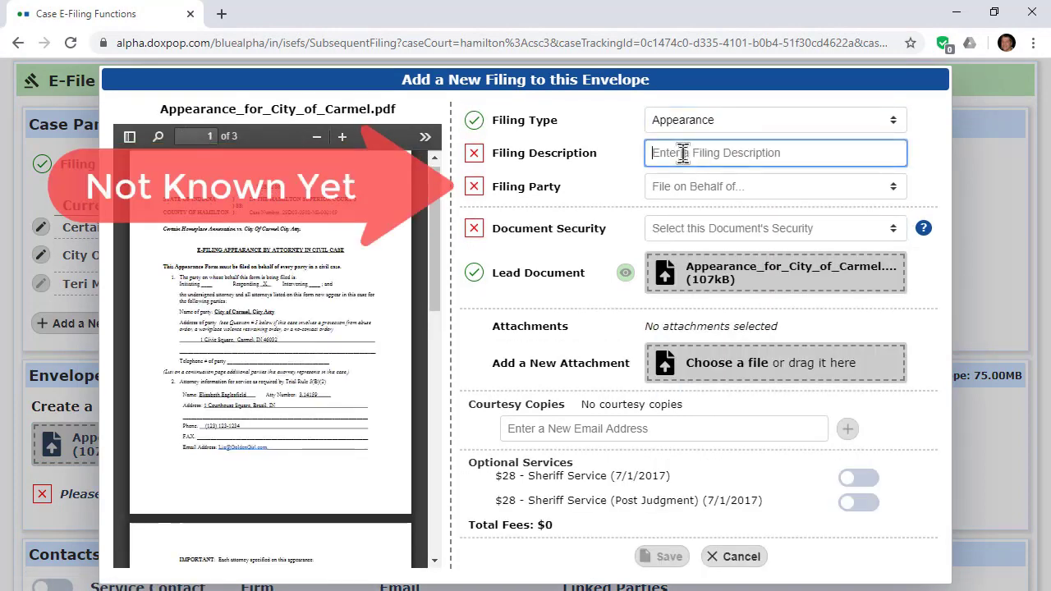
{"action": "type", "text": "Appearance of Attorney in Civil Case"}
- Set the filing party to City Of Carmel City Atty. (Defendant) and the security to Public document, and save the appearance filing
{"action": "left_click", "coordinate": [712, 187]}
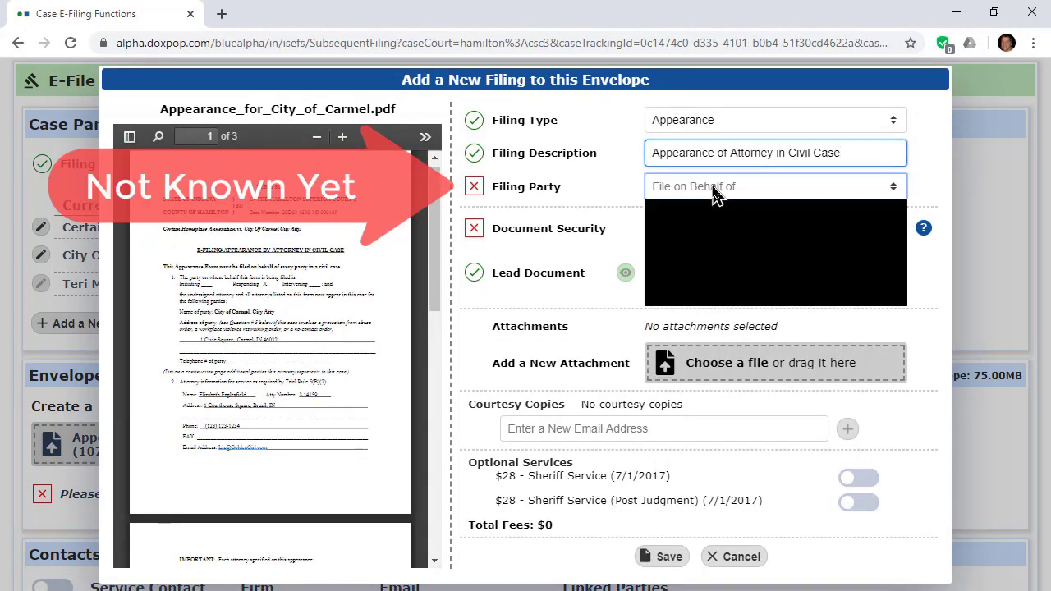
{"action": "left_click", "coordinate": [694, 266]}
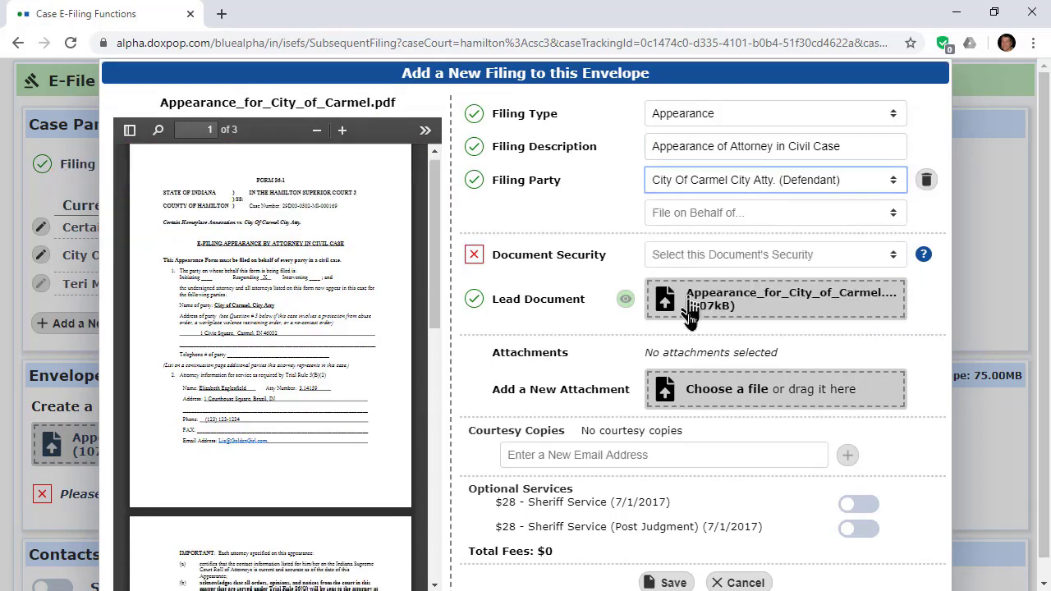
{"action": "left_click", "coordinate": [711, 258]}
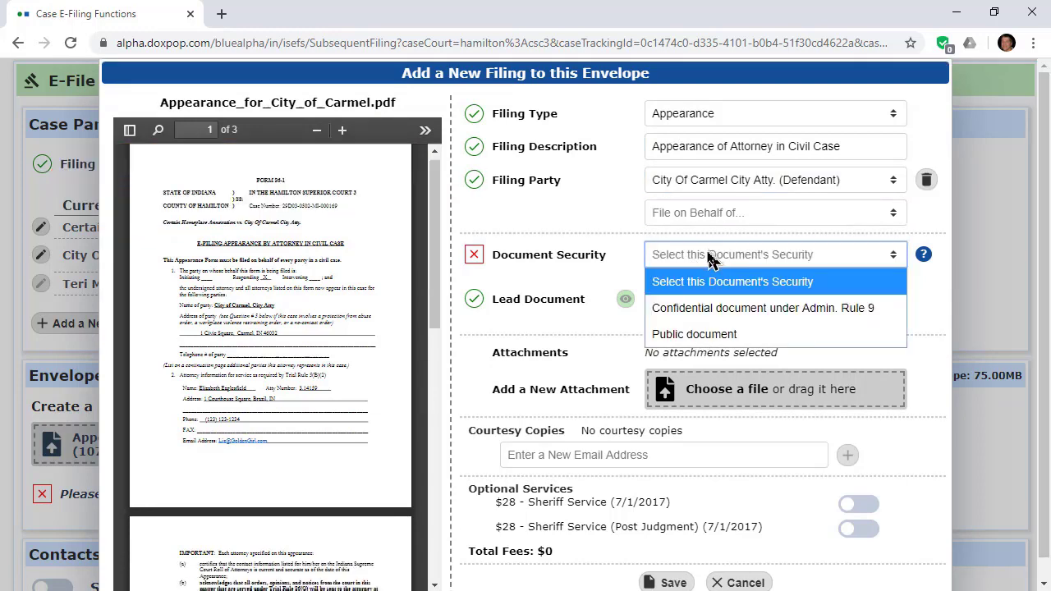
{"action": "left_click", "coordinate": [717, 335]}
{"action": "left_click", "coordinate": [673, 582]}
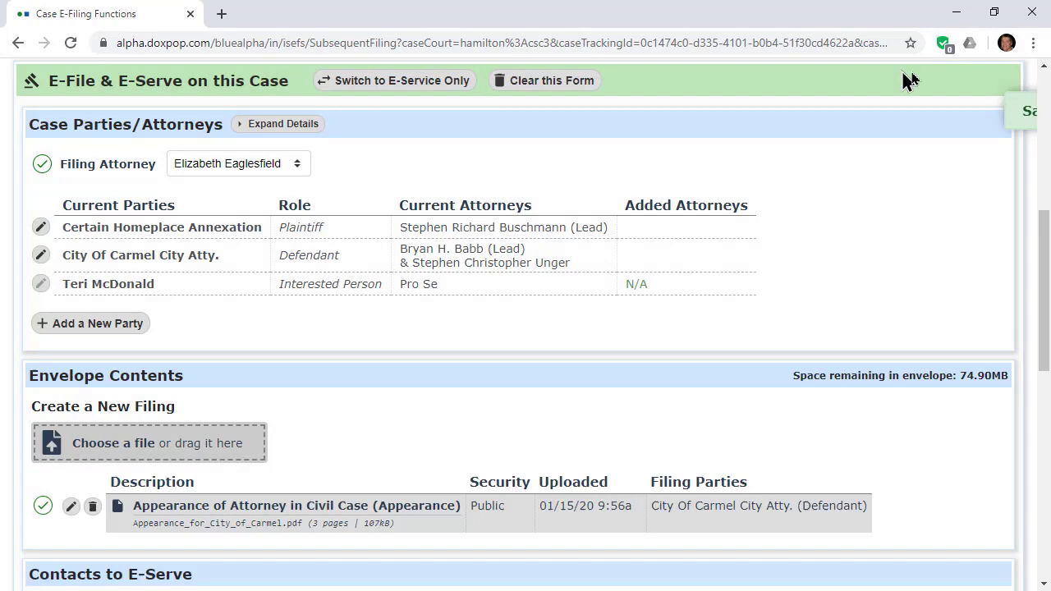
{"action": "left_click", "coordinate": [976, 112]}
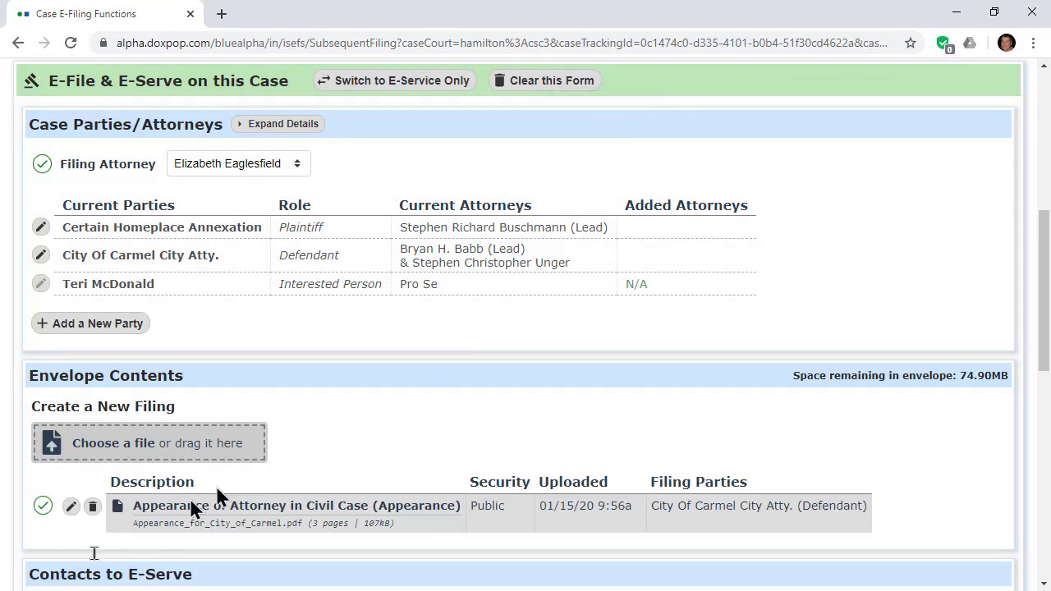
- Choose Motion for Summary Judgment.pdf from the Fake Court Docs folder for another new filing
{"action": "left_click", "coordinate": [148, 444]}
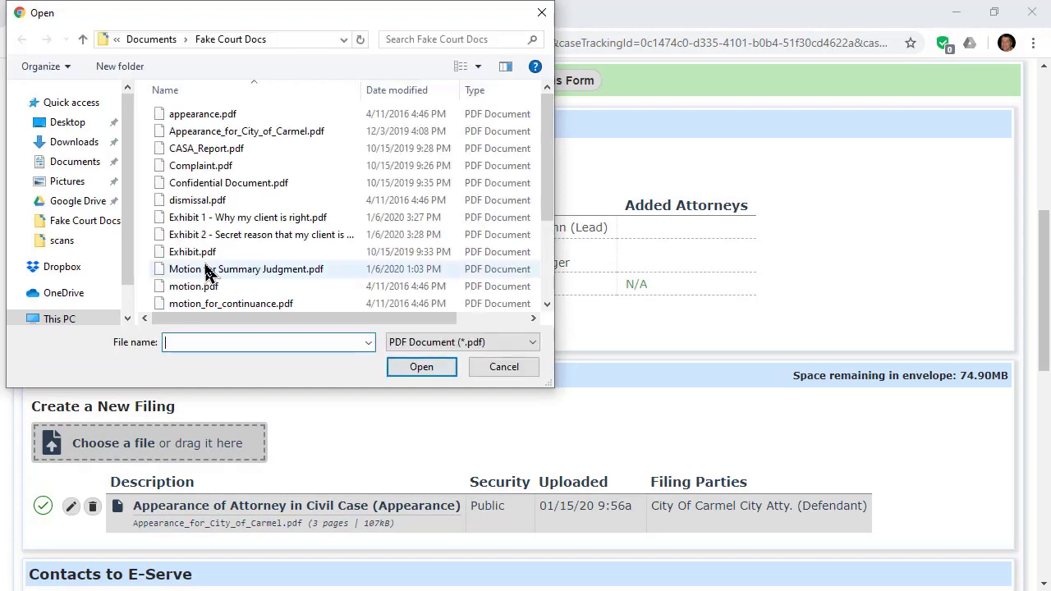
{"action": "double_click", "coordinate": [217, 272]}
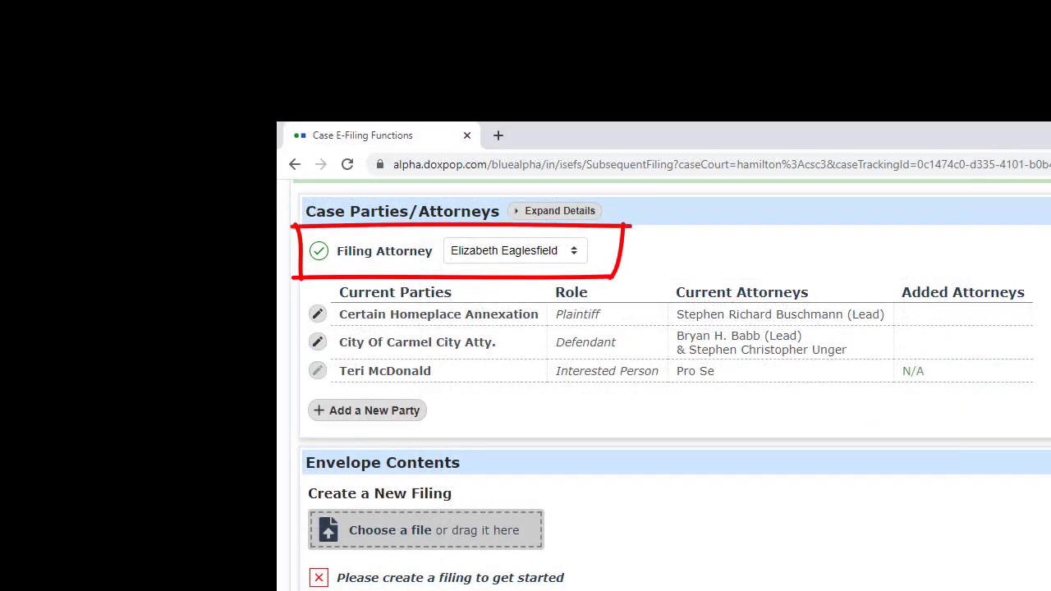
- Create a new filing in the empty envelope with appearance.pdf as the lead document
{"action": "scroll", "coordinate": [671, 385], "scroll_direction": "down", "scroll_amount": 5}
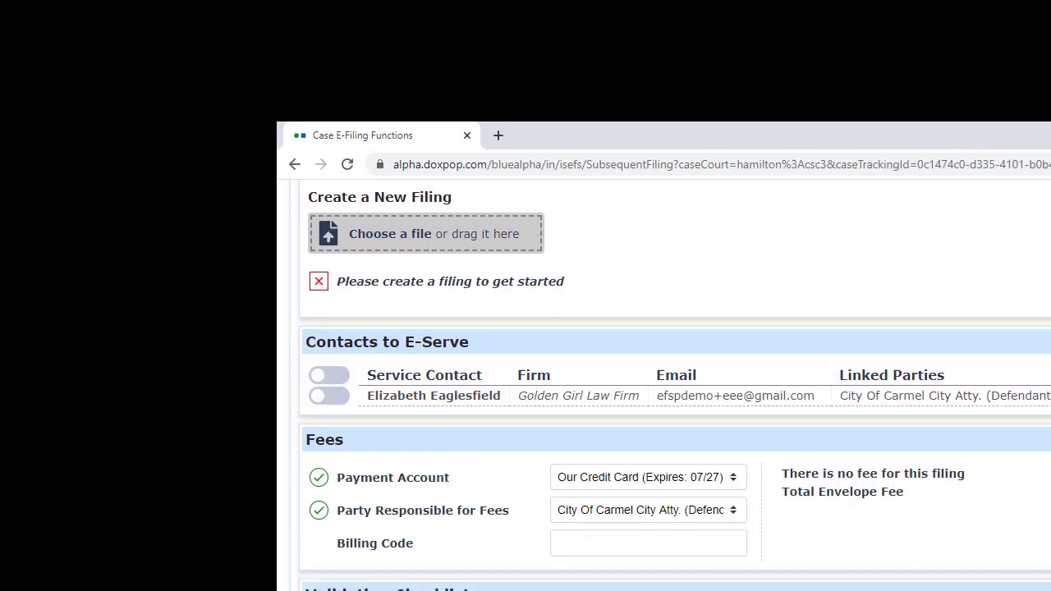
{"action": "scroll", "coordinate": [671, 385], "scroll_direction": "down", "scroll_amount": 1}
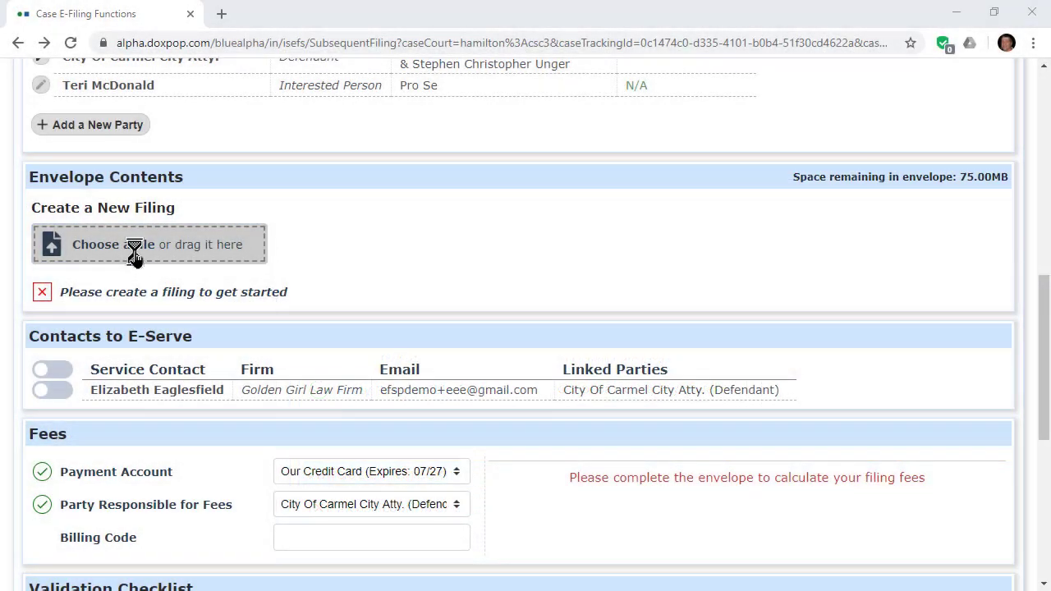
{"action": "left_click", "coordinate": [134, 256]}
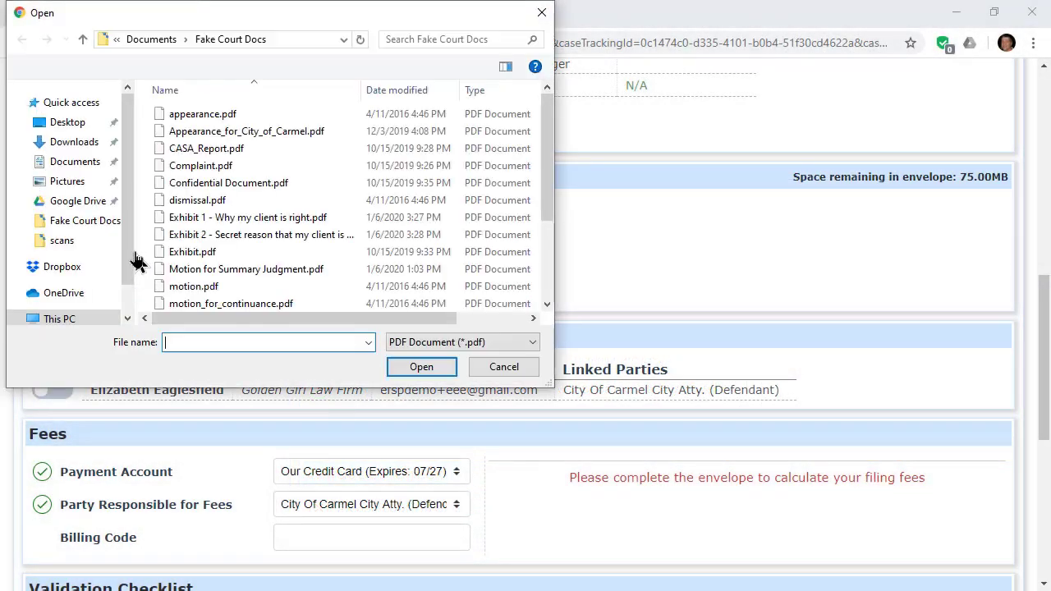
{"action": "double_click", "coordinate": [198, 120]}
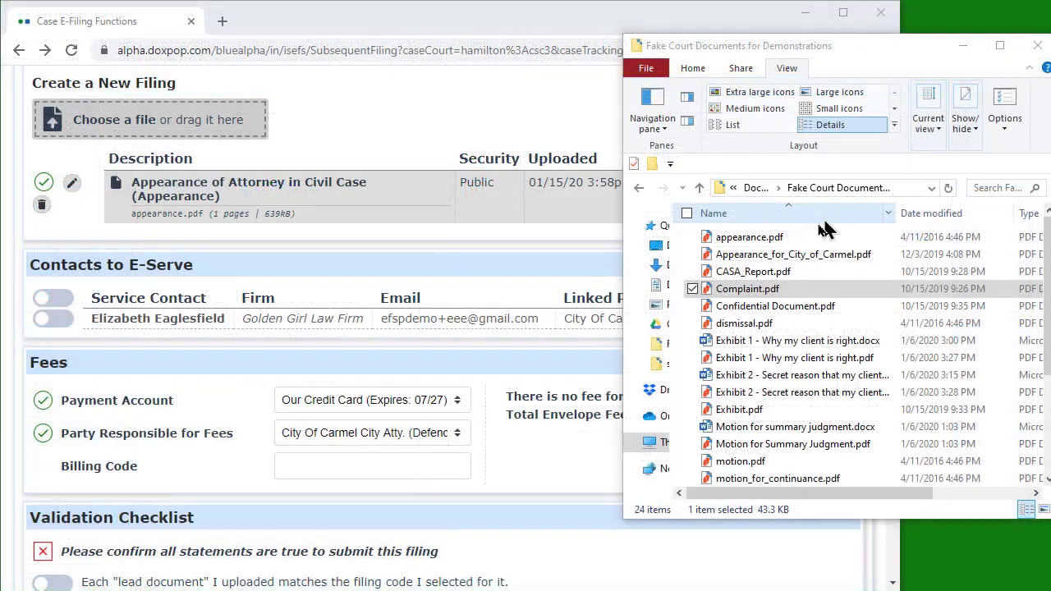
- Add motion.pdf from the file window as a new filing with type Motion, description "Motion to do Something" and security Public document
{"action": "left_click_drag", "start_coordinate": [723, 460], "coordinate": [218, 124]}
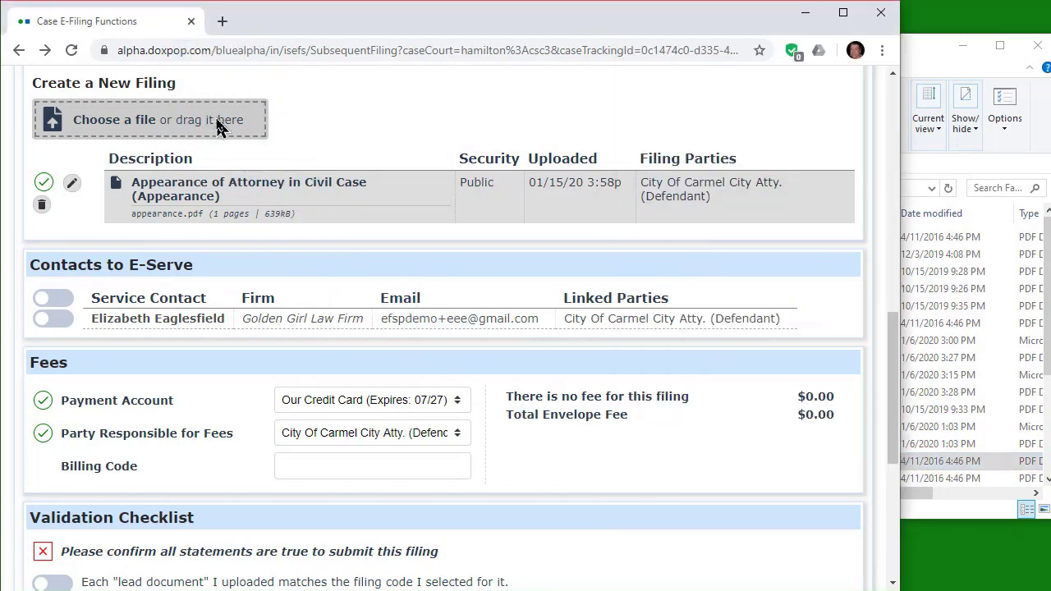
{"action": "left_click", "coordinate": [655, 146]}
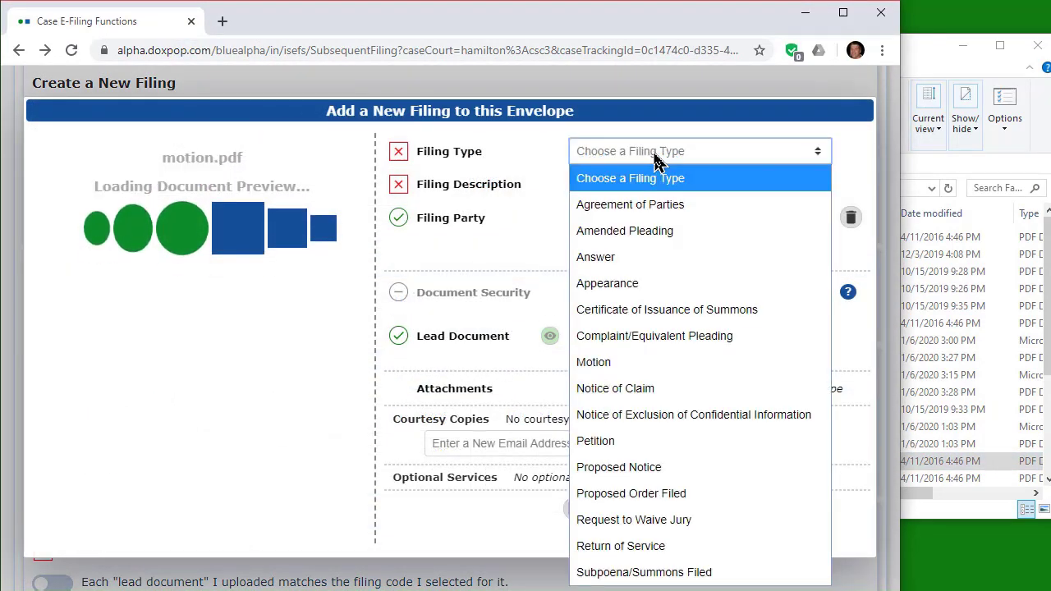
{"action": "left_click", "coordinate": [616, 366]}
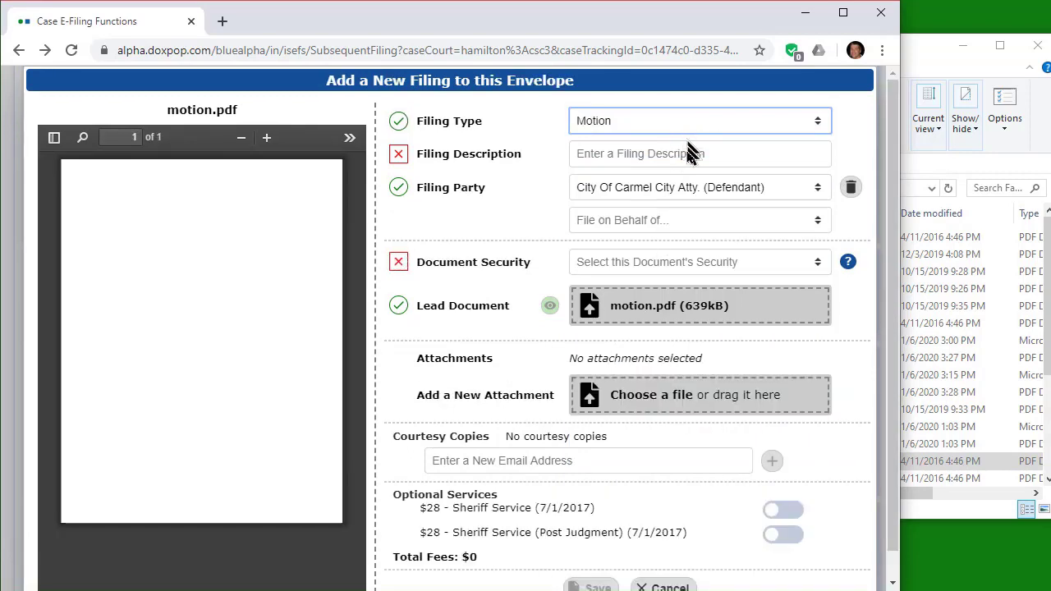
{"action": "left_click", "coordinate": [687, 153]}
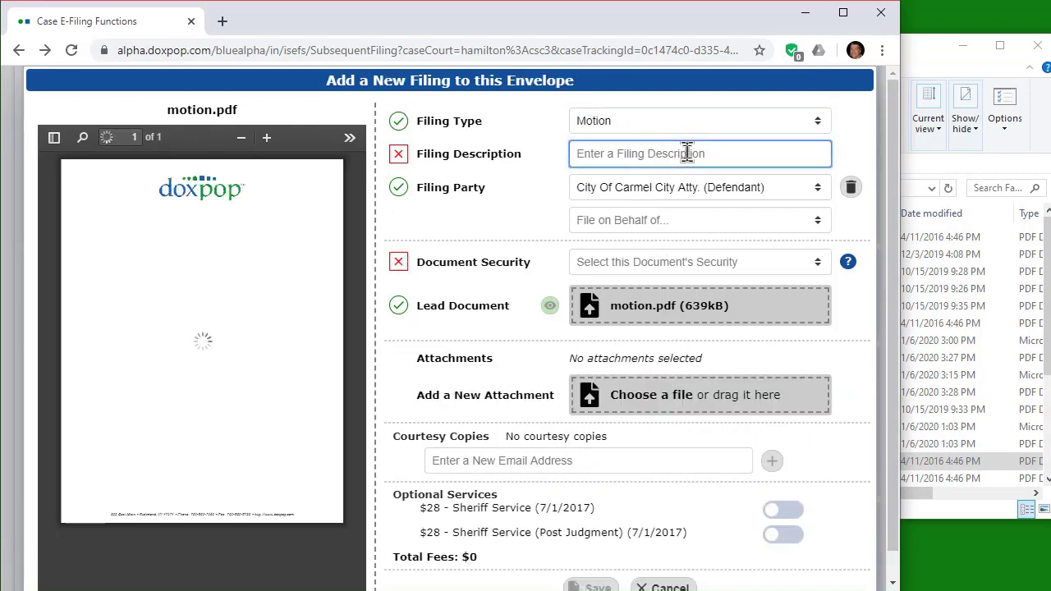
{"action": "type", "text": "Motion to do Something"}
{"action": "left_click", "coordinate": [683, 263]}
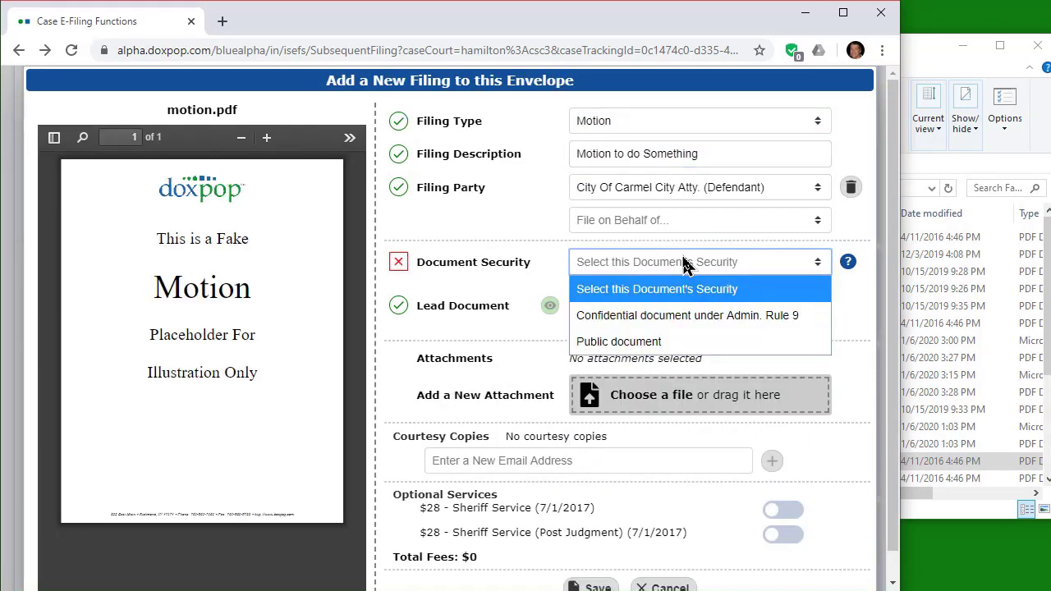
{"action": "left_click", "coordinate": [657, 346]}
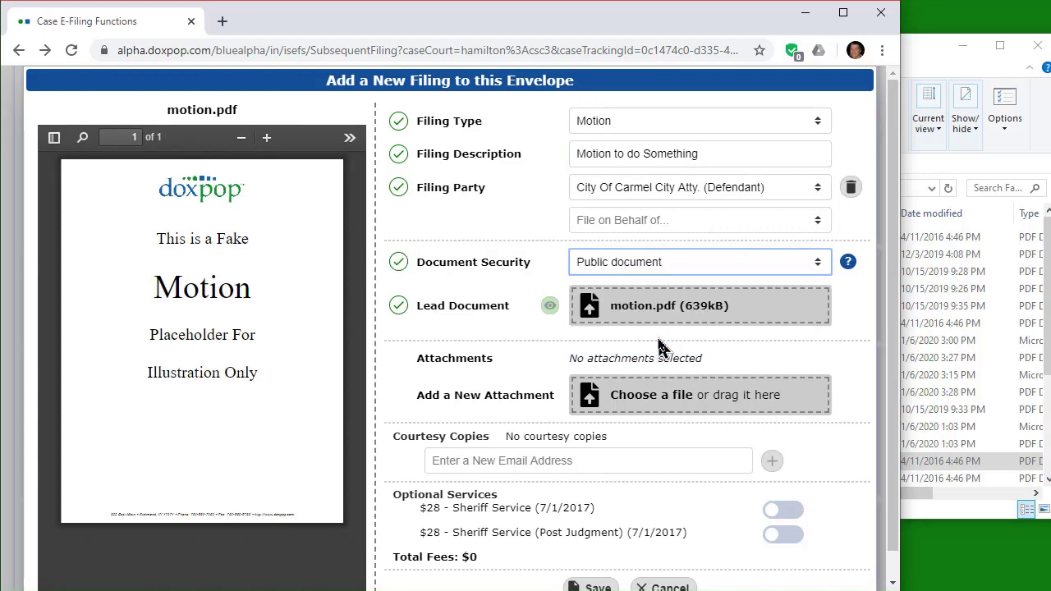
- Attach "Exhibit 1 - Why my client is right.pdf" and the Exhibit 2 "Secret reason" PDF from the file window to the motion filing
{"action": "left_click", "coordinate": [989, 349]}
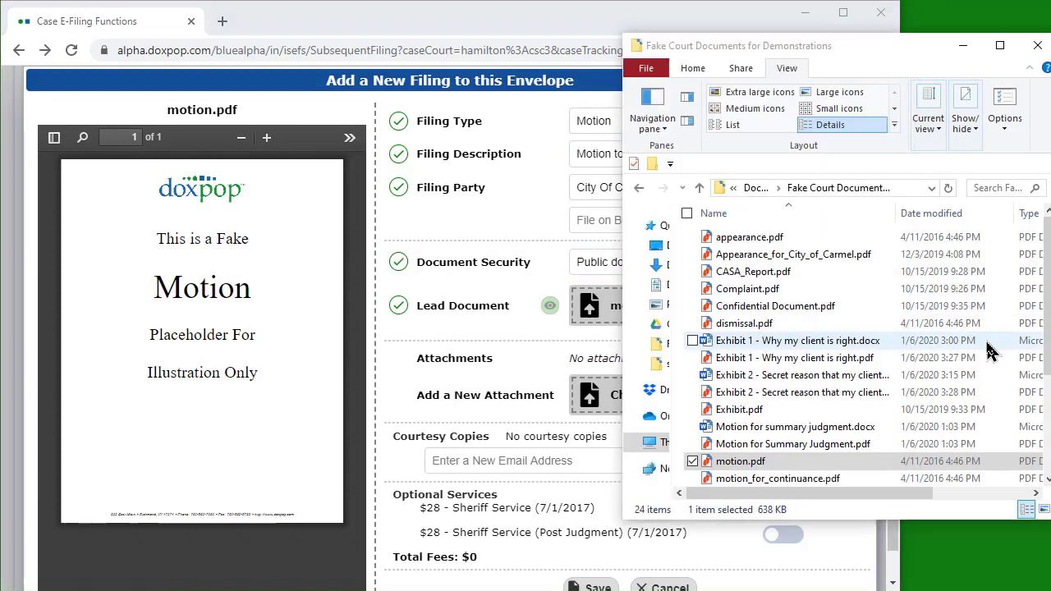
{"action": "left_click", "coordinate": [742, 361]}
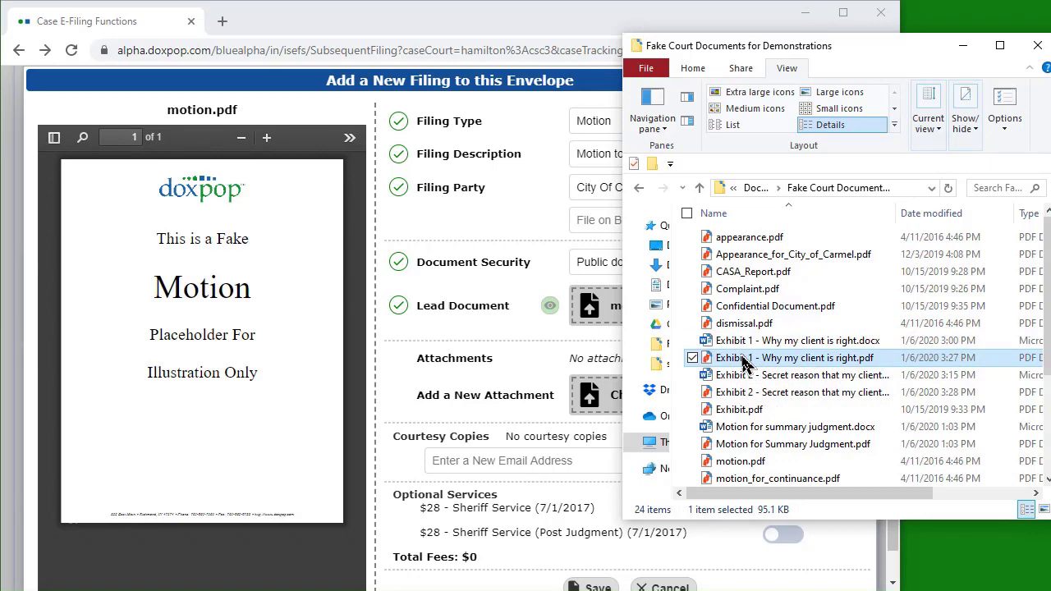
{"action": "left_click_drag", "start_coordinate": [615, 398], "coordinate": [605, 403]}
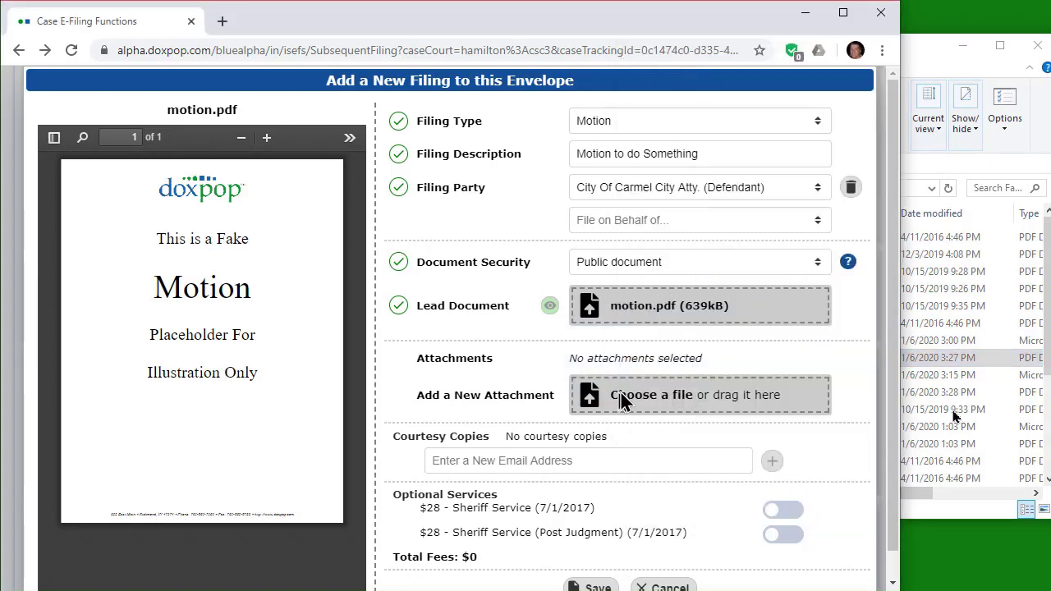
{"action": "left_click", "coordinate": [1003, 394]}
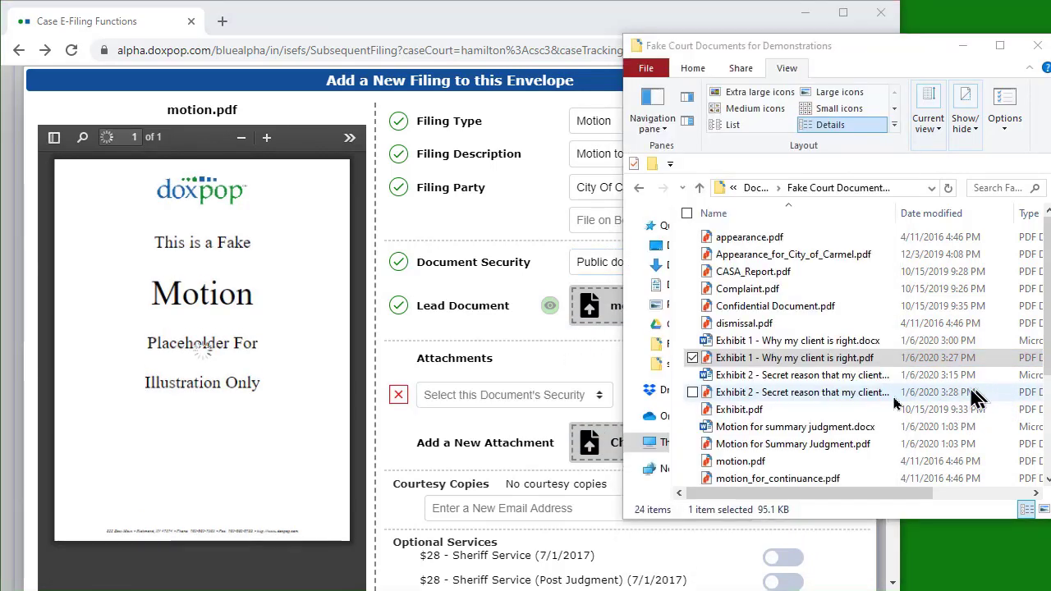
{"action": "left_click_drag", "start_coordinate": [731, 397], "coordinate": [600, 456]}
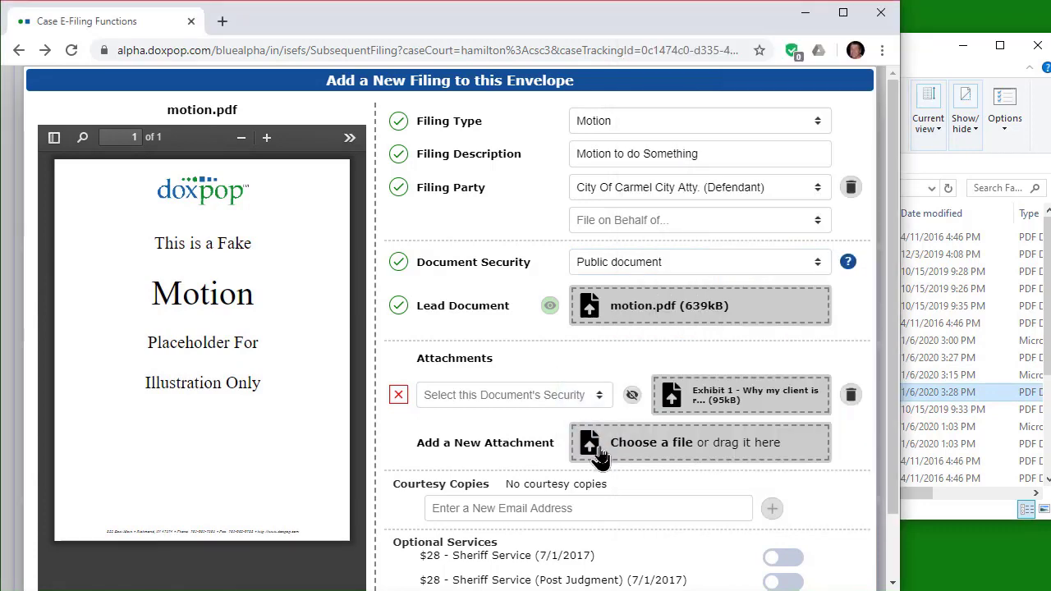
{"action": "left_click_drag", "start_coordinate": [602, 456], "coordinate": [636, 456]}
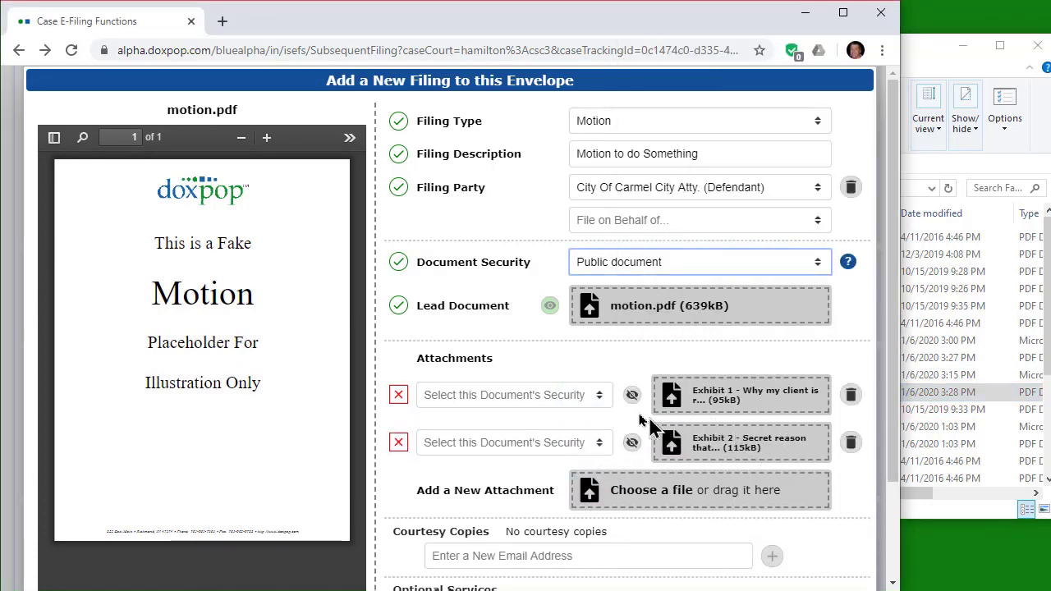
- Set Exhibit 1's security to Public document and Exhibit 2's to Confidential document under Admin. Rule 9, and preview both attachments
{"action": "left_click", "coordinate": [585, 397]}
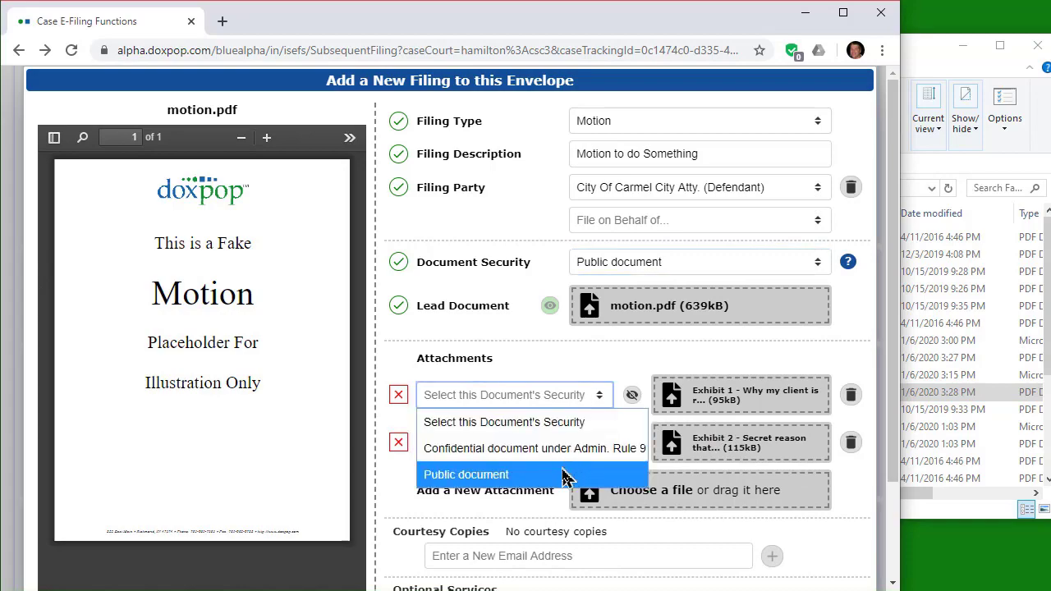
{"action": "left_click", "coordinate": [565, 475]}
{"action": "left_click", "coordinate": [591, 444]}
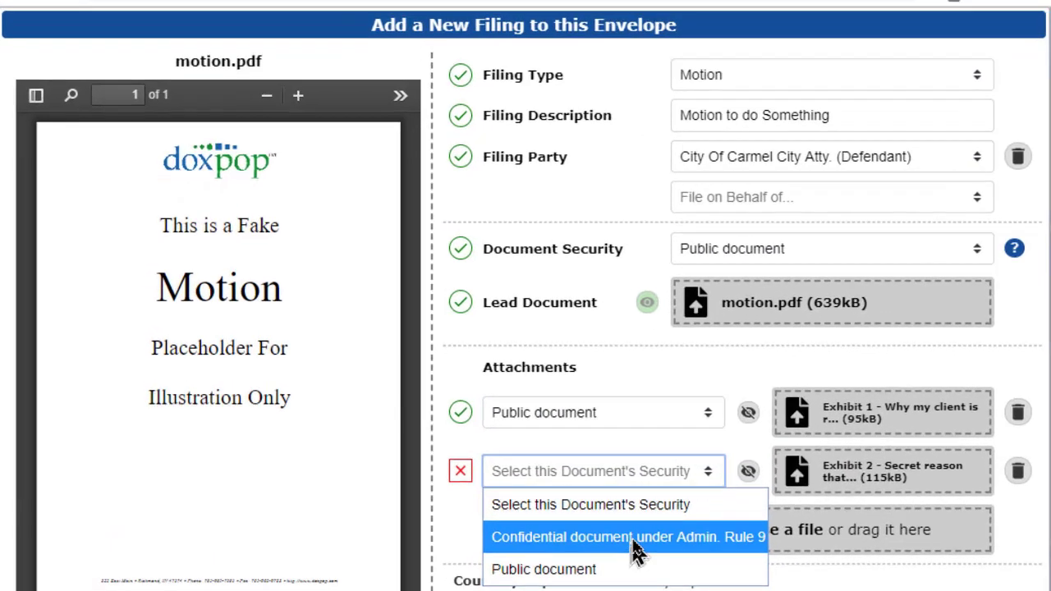
{"action": "left_click", "coordinate": [574, 496]}
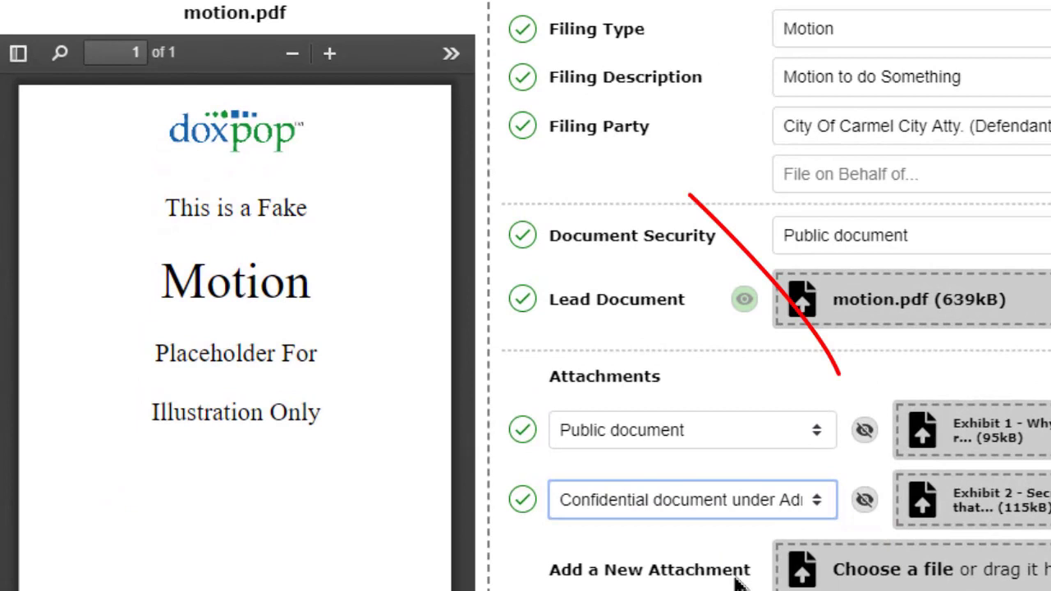
{"action": "left_click", "coordinate": [861, 429]}
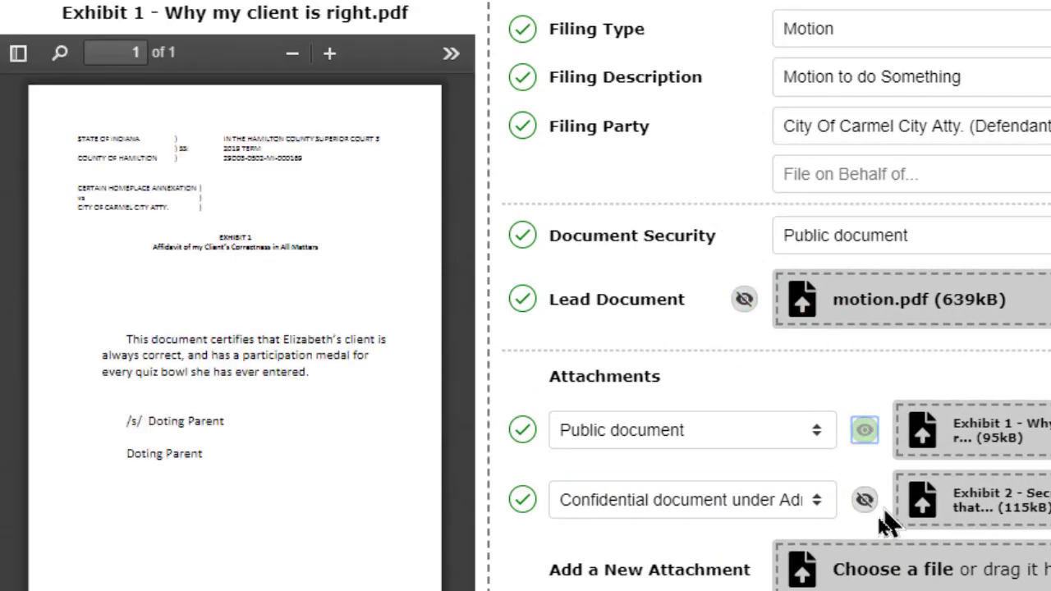
{"action": "left_click", "coordinate": [865, 499]}
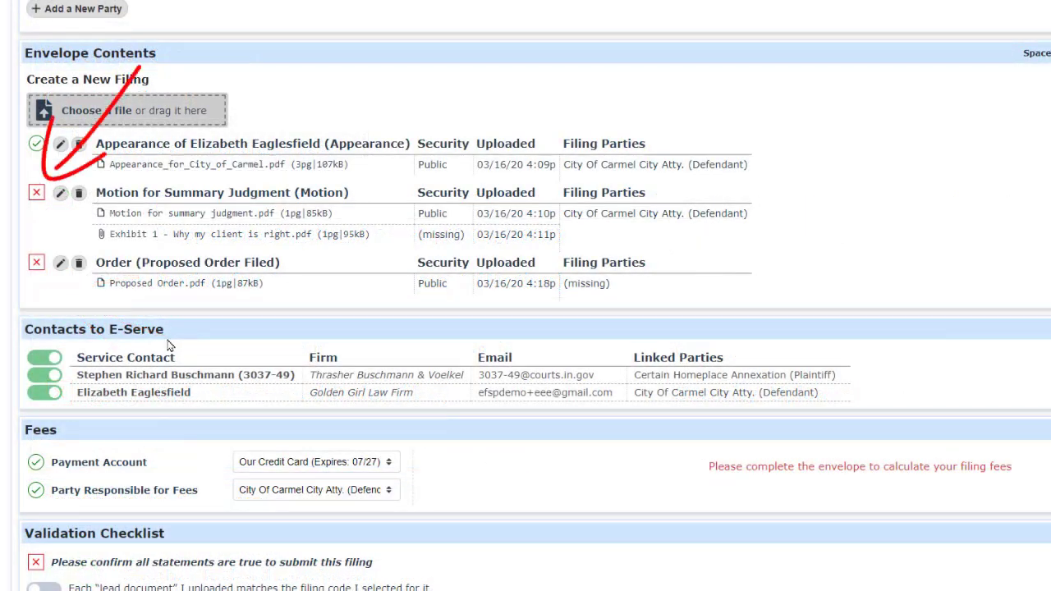
- Edit the Motion for Summary Judgment filing to set the Exhibit 1 attachment's security to Public document, and save it
{"action": "left_click", "coordinate": [60, 197]}
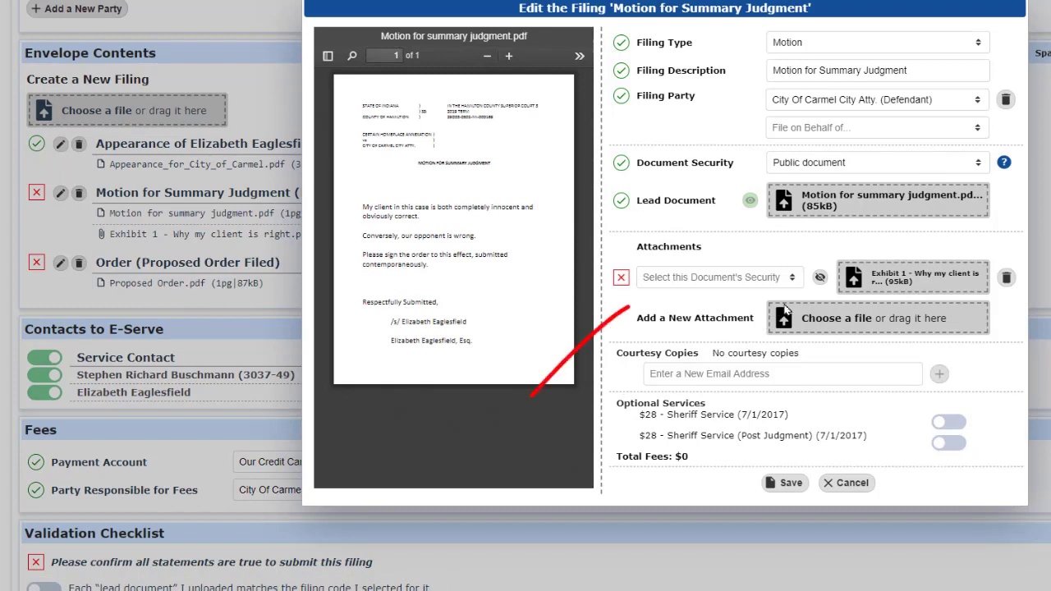
{"action": "left_click", "coordinate": [793, 279]}
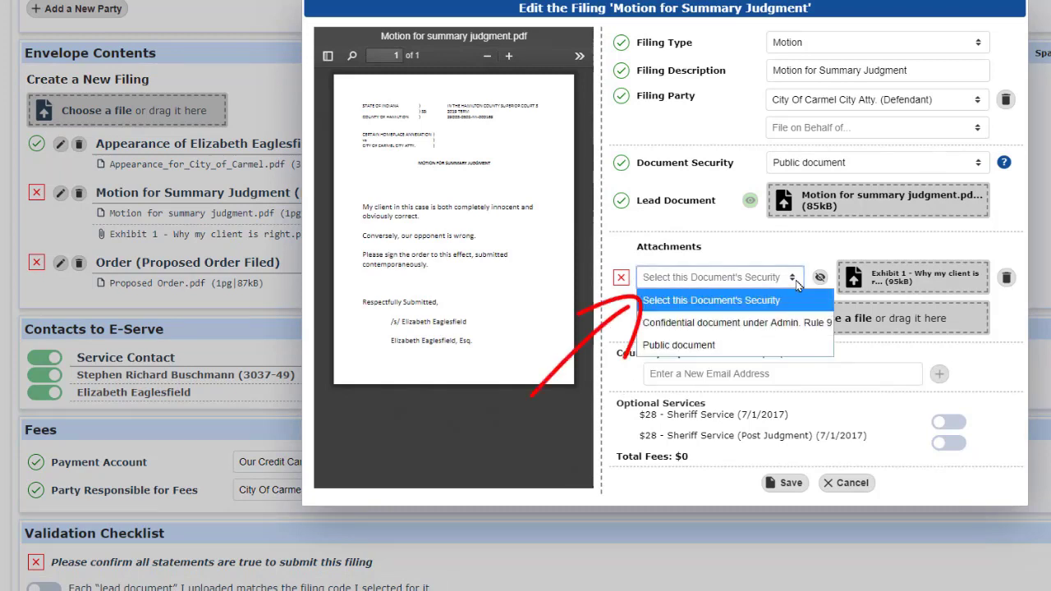
{"action": "left_click", "coordinate": [772, 346]}
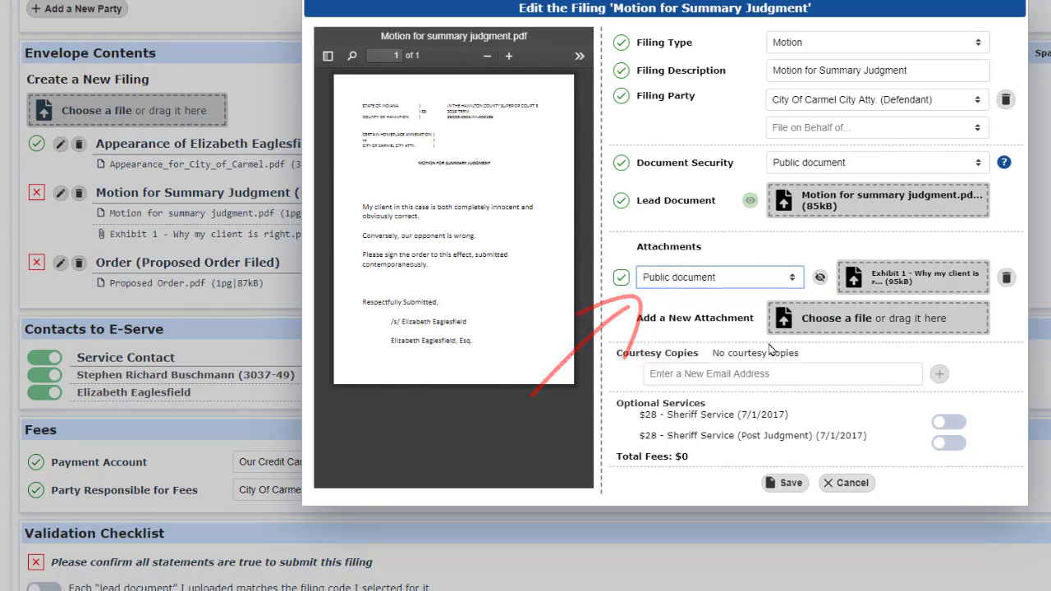
{"action": "left_click", "coordinate": [786, 483]}
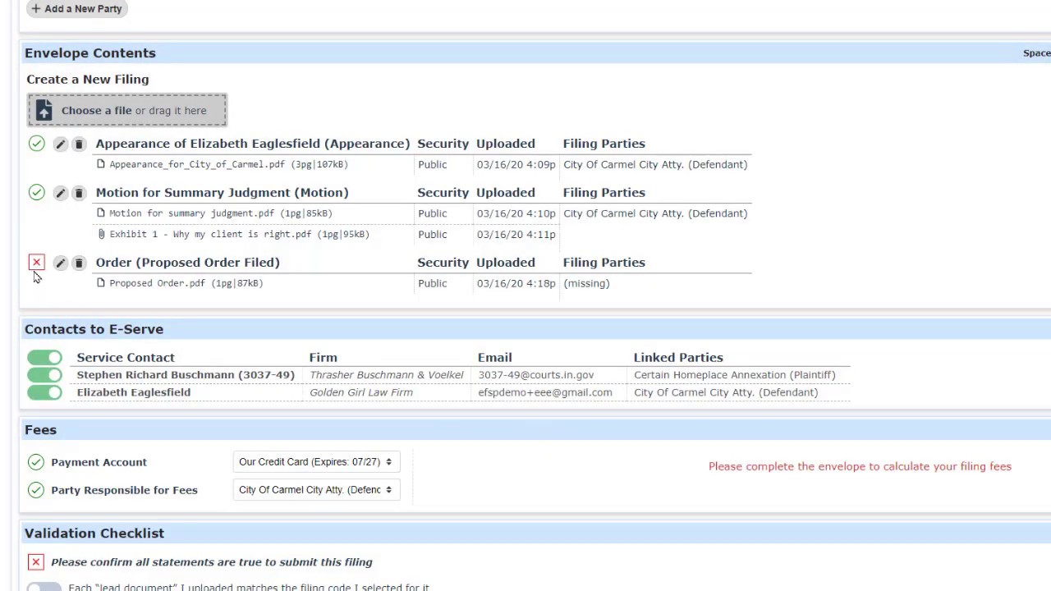
- Edit the Order filing to set its filing party to City Of Carmel City Atty. (Defendant), and save it
{"action": "left_click", "coordinate": [60, 264]}
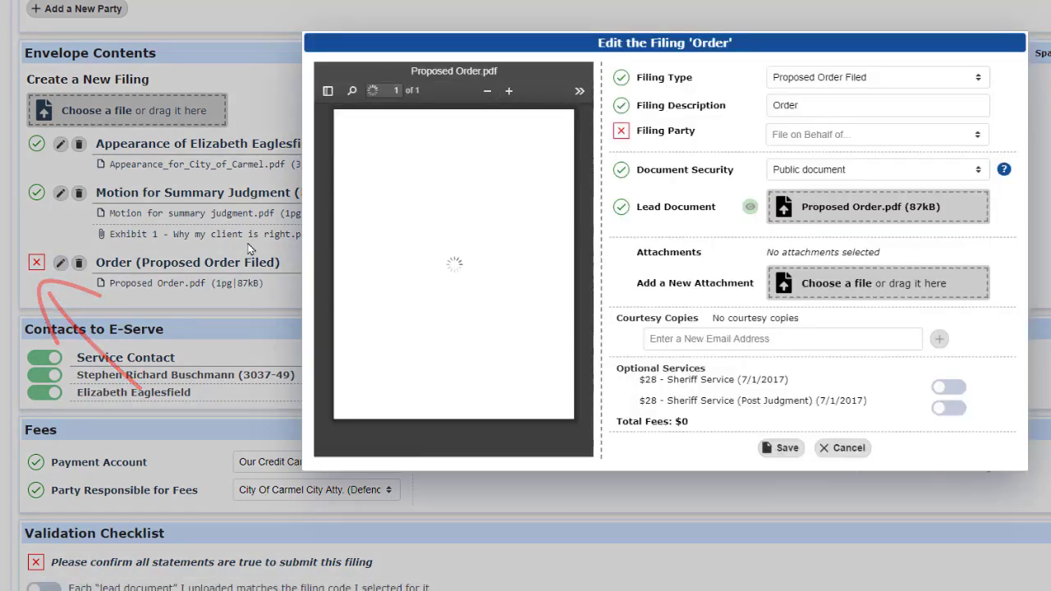
{"action": "left_click", "coordinate": [970, 140]}
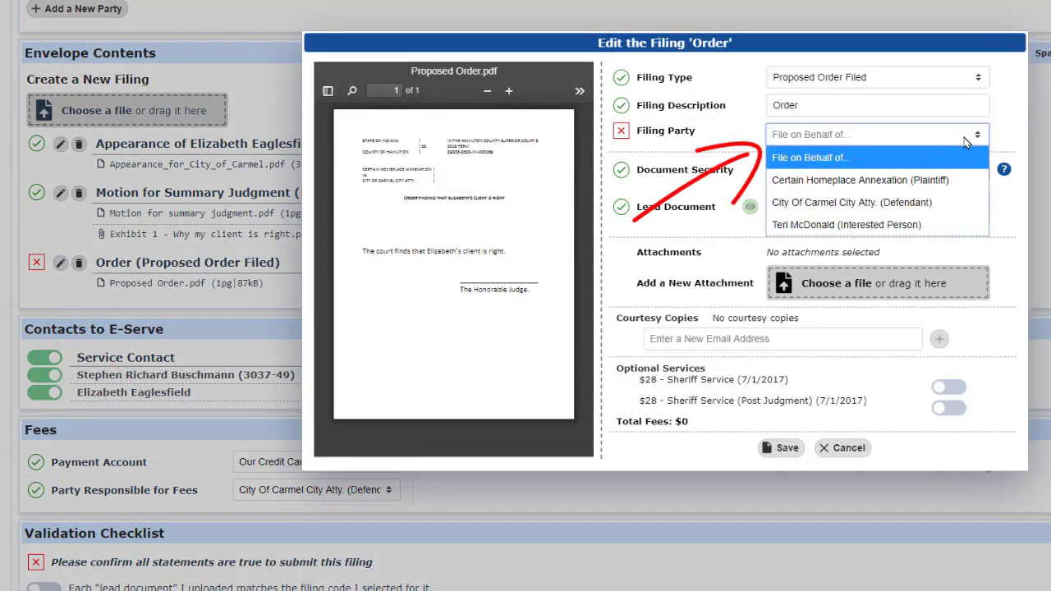
{"action": "left_click", "coordinate": [932, 206]}
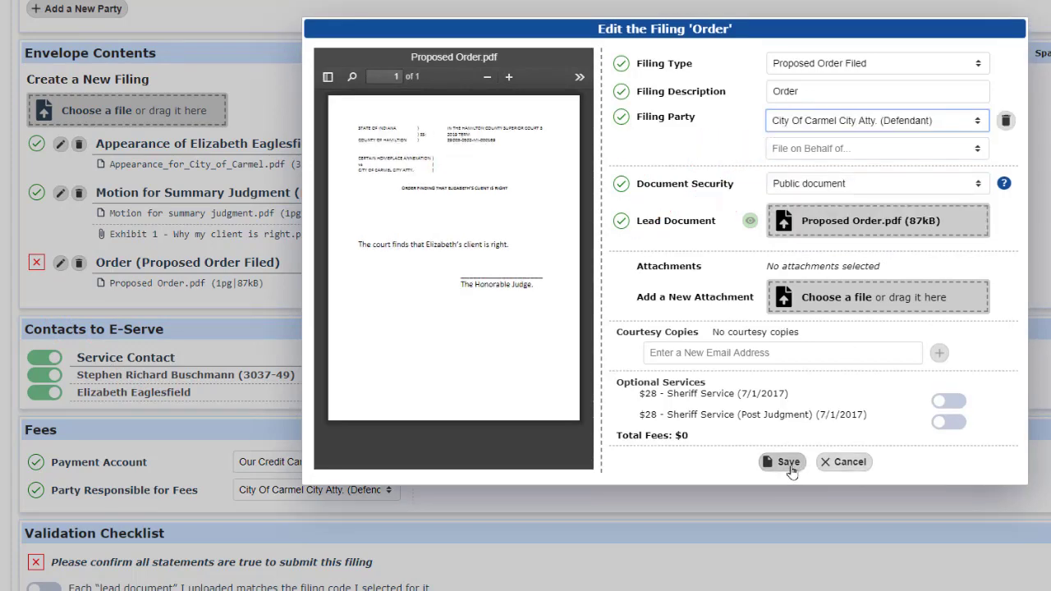
{"action": "left_click", "coordinate": [792, 464]}
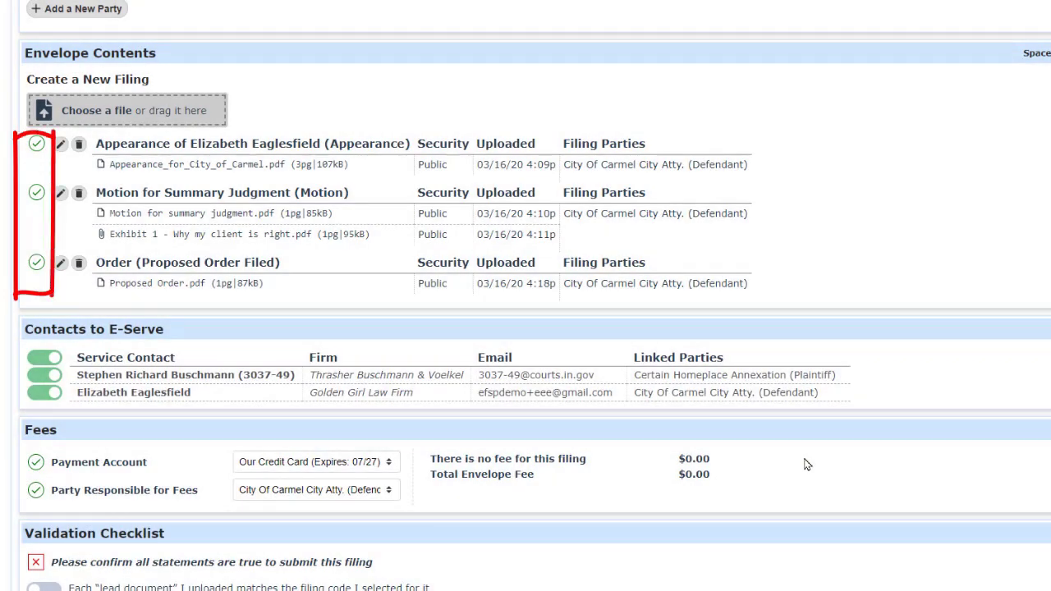